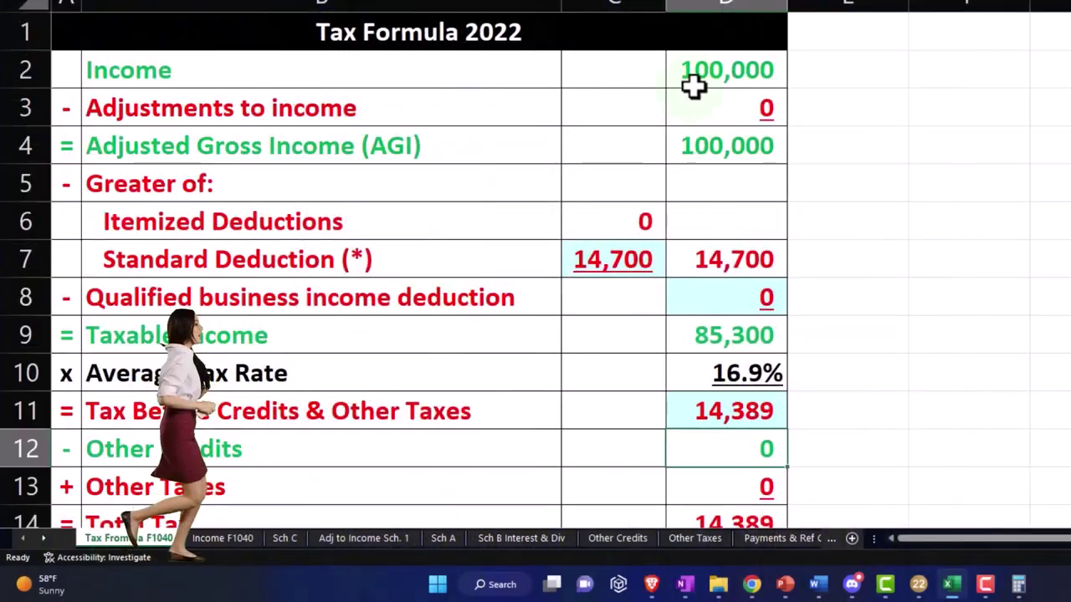
Set C7 to =C22 for the 12,950 single standard deduction and check taxable income in D9.
text(=)
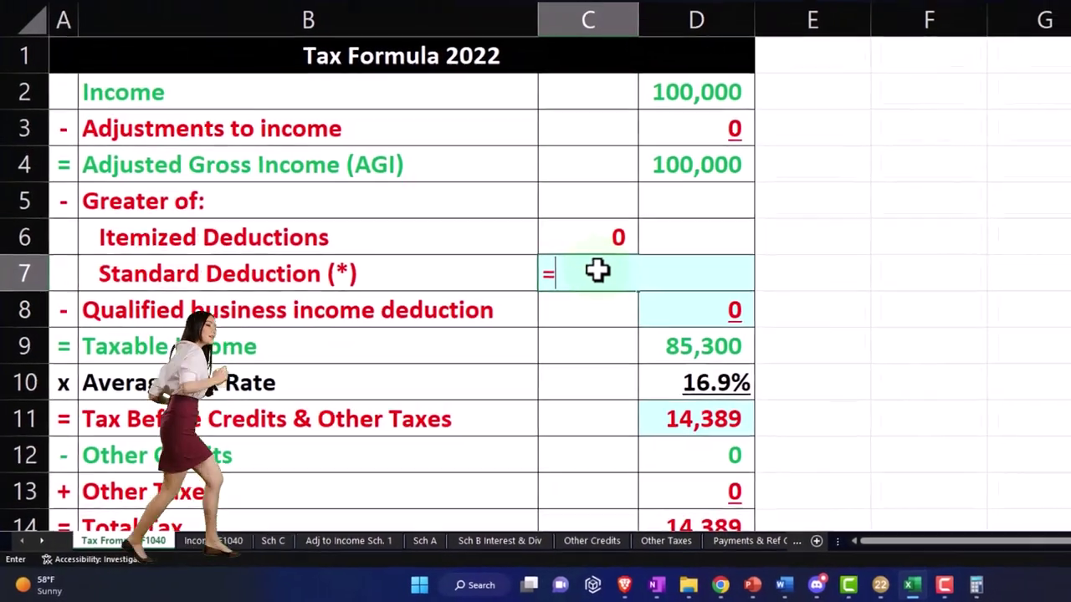
scroll(564, 288, down, 2)
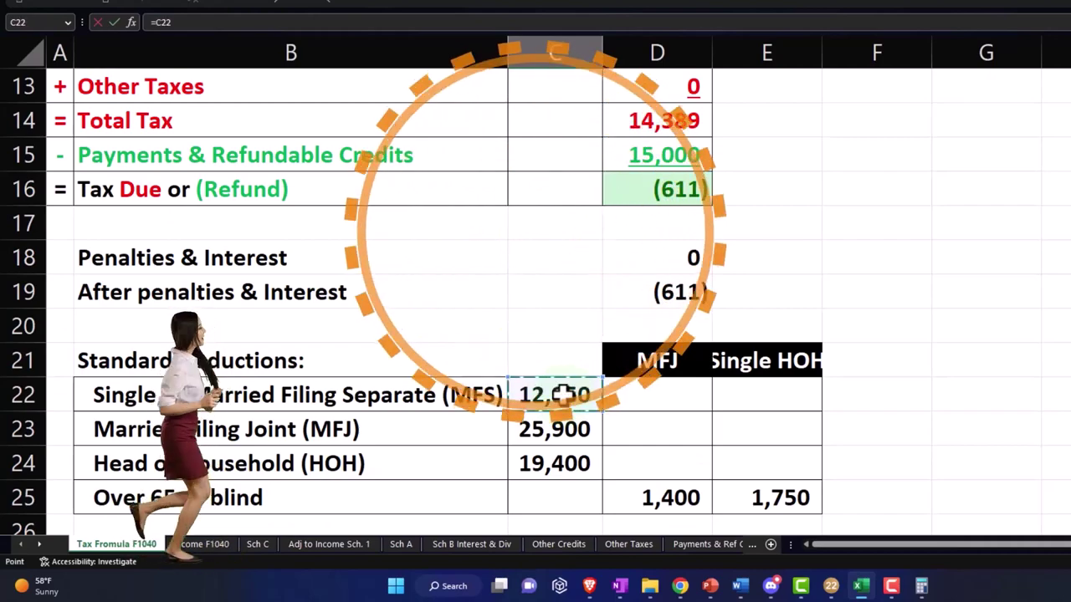
scroll(562, 395, up, 2)
click(562, 263)
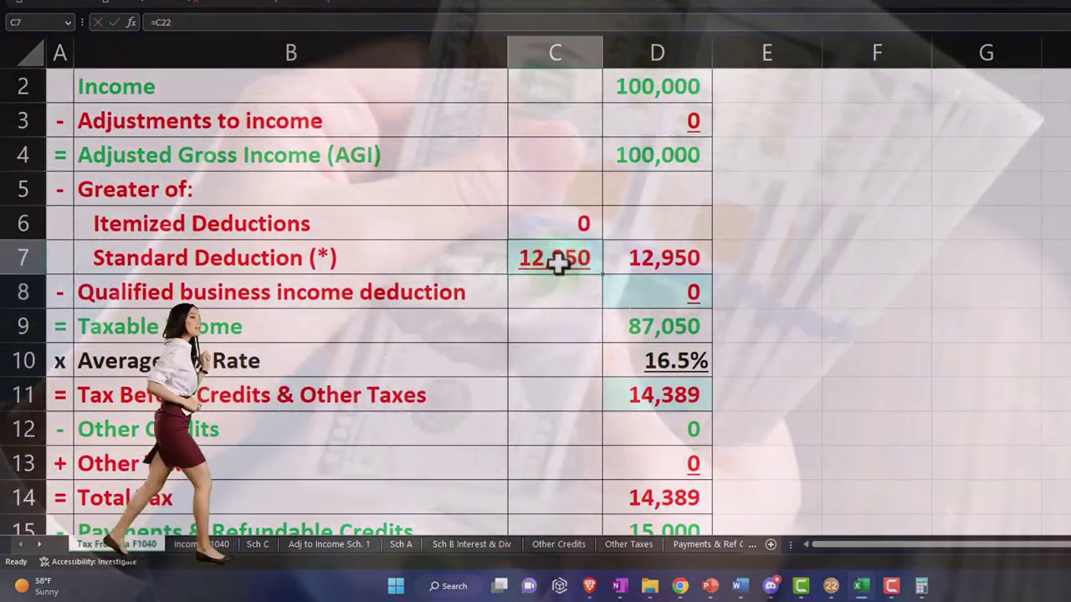
key(Right)
key(Down)
key(Down)
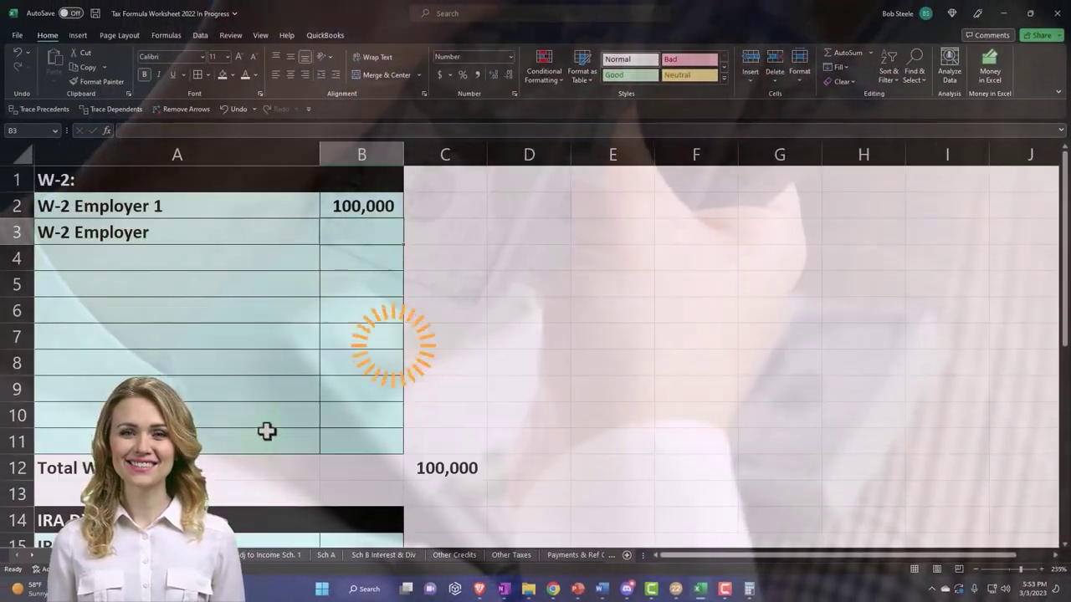
scroll(268, 430, down, 2)
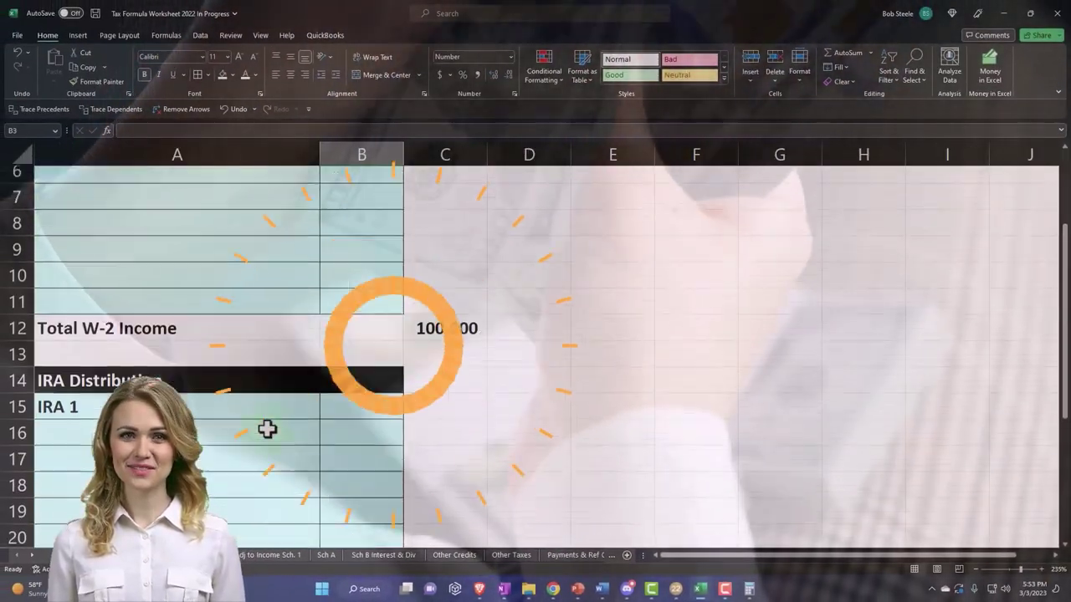
Enter 1,000 as the IRA 1 amount in B15 on Income F1040, then return to Tax Formula F1040.
click(371, 388)
text(1)
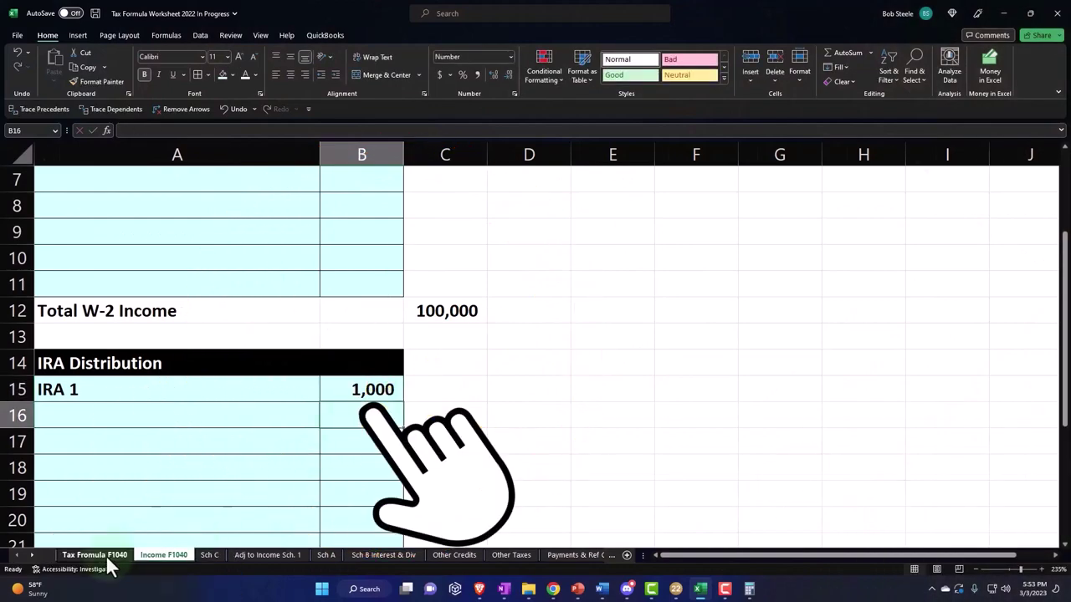
click(105, 555)
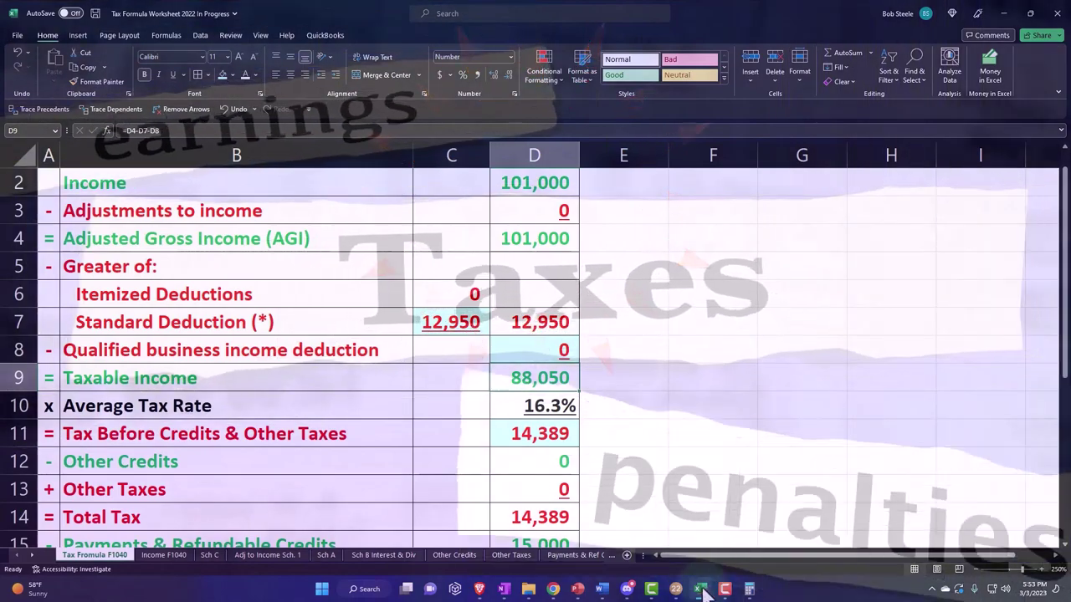
Show Lacerte's Form 1040 page 2, where tax reads 14,994.
click(700, 589)
click(700, 589)
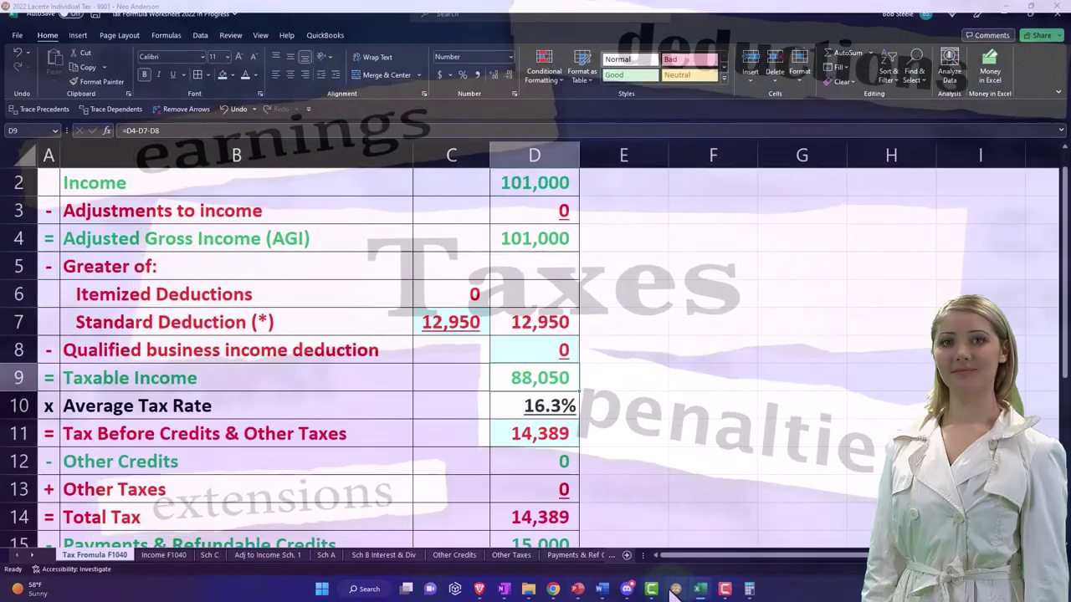
click(675, 589)
click(34, 447)
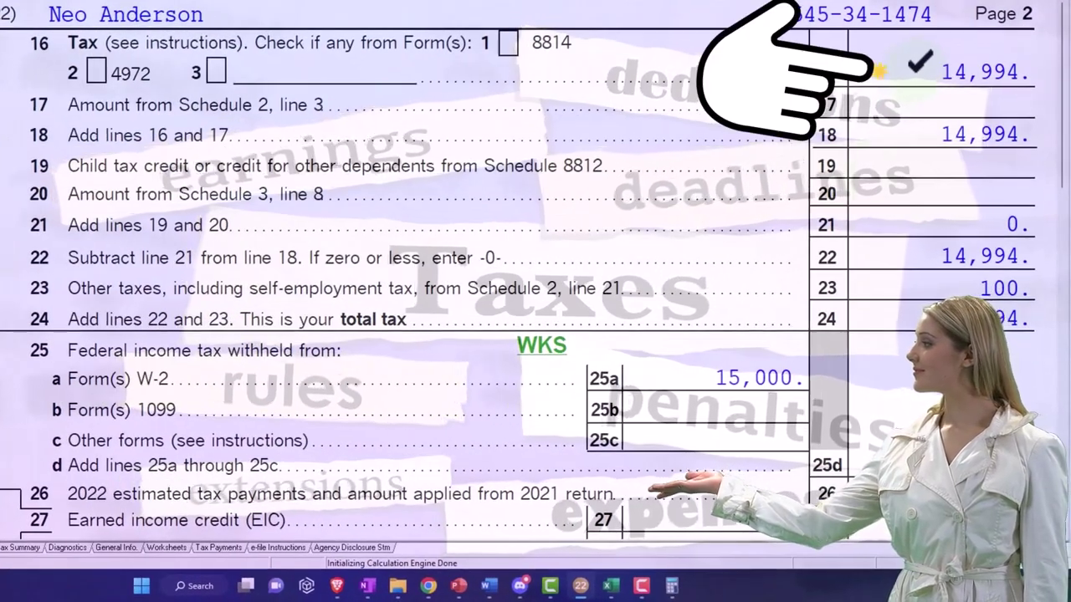
Enter 14,994 in D11 as Tax Before Credits & Other Taxes, then bring Lacerte's return back.
click(641, 586)
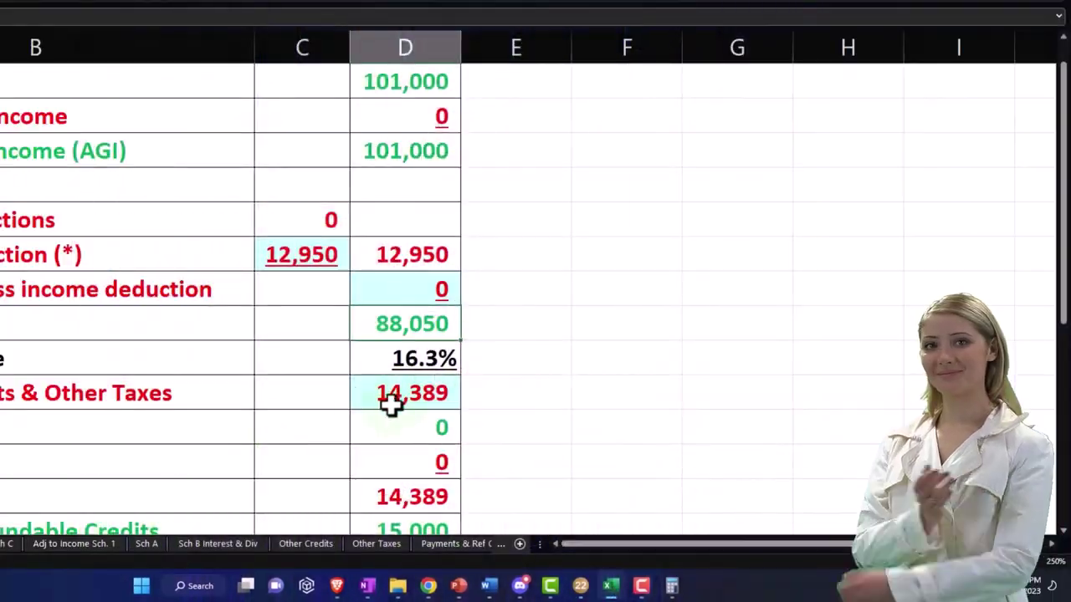
text(149)
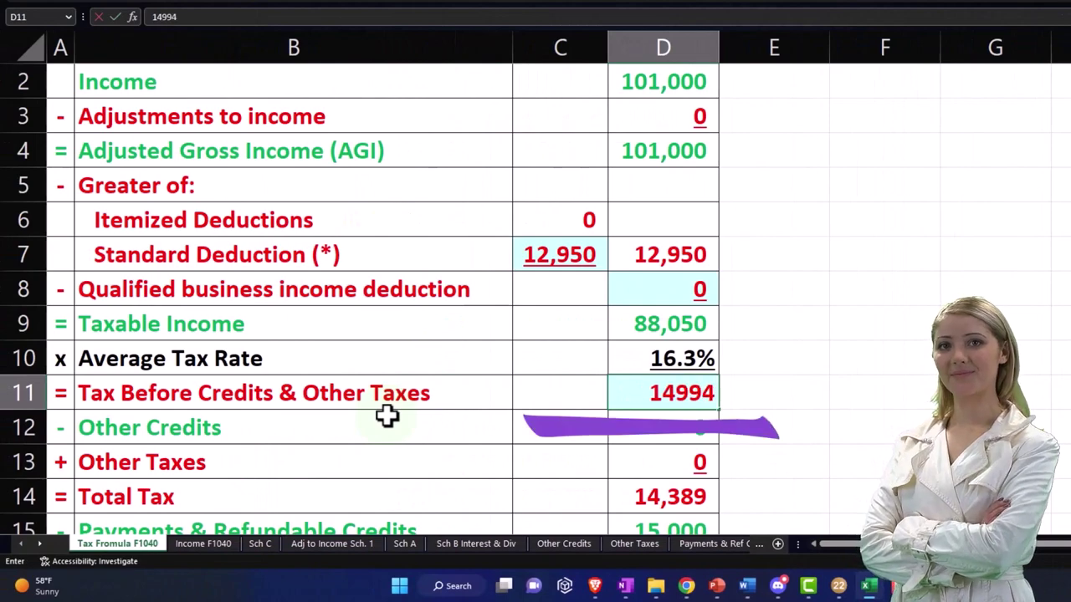
scroll(535, 363, down, 1)
click(838, 586)
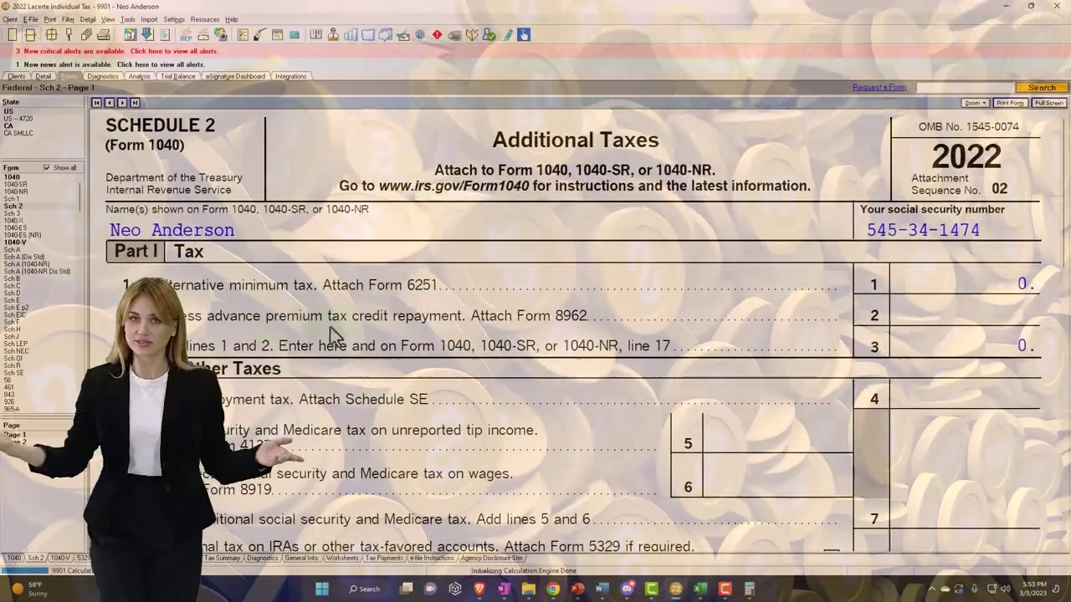
Compare Schedule 2 line 8's 100 IRA additional tax with the worksheet's (6) refund.
scroll(360, 345, down, 3)
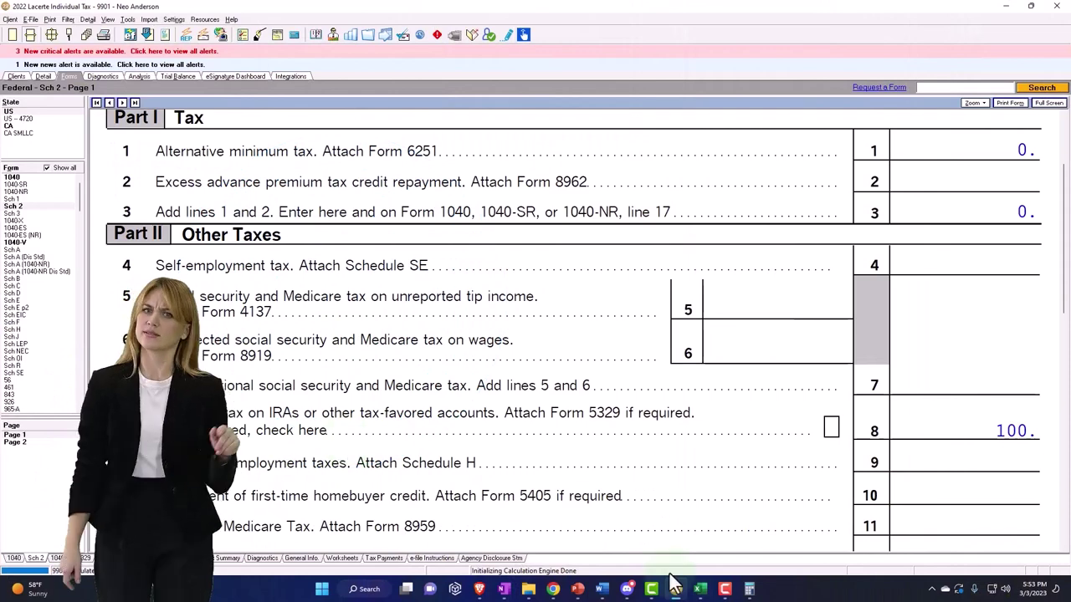
click(700, 589)
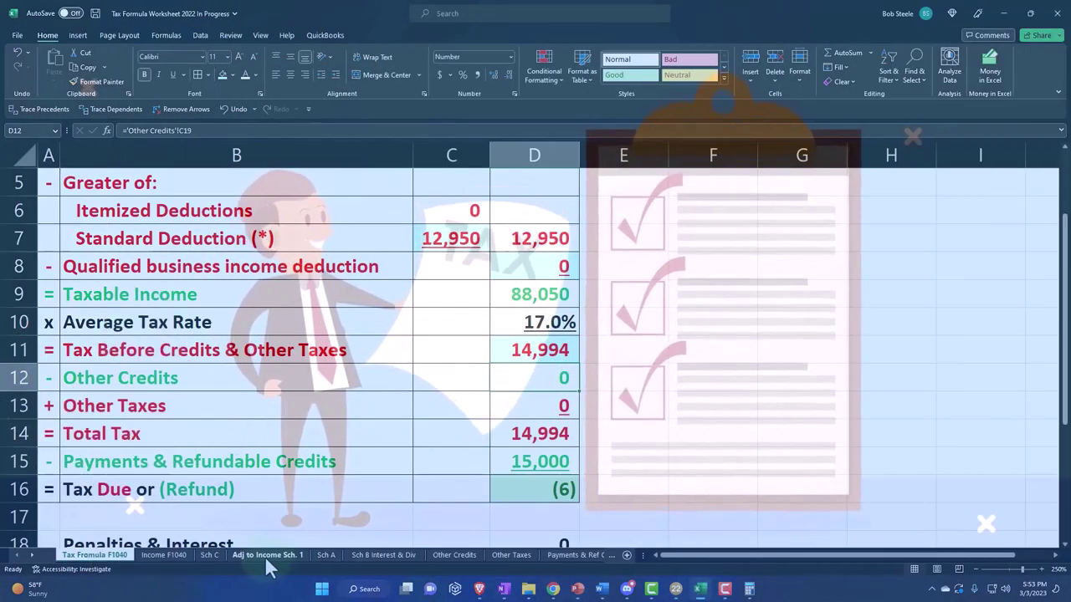
click(699, 590)
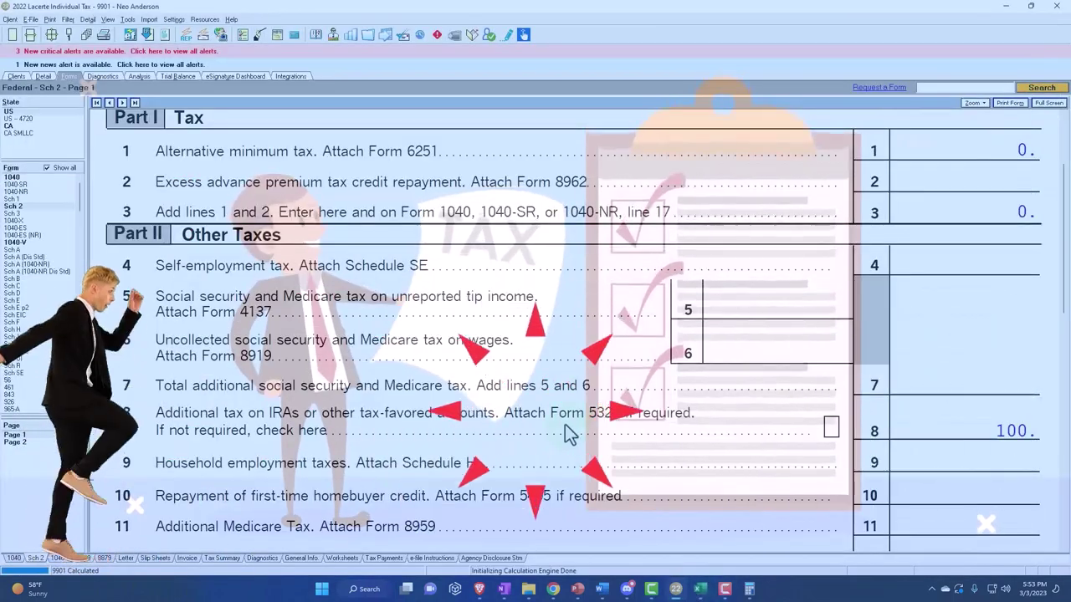
scroll(566, 433, up, 3)
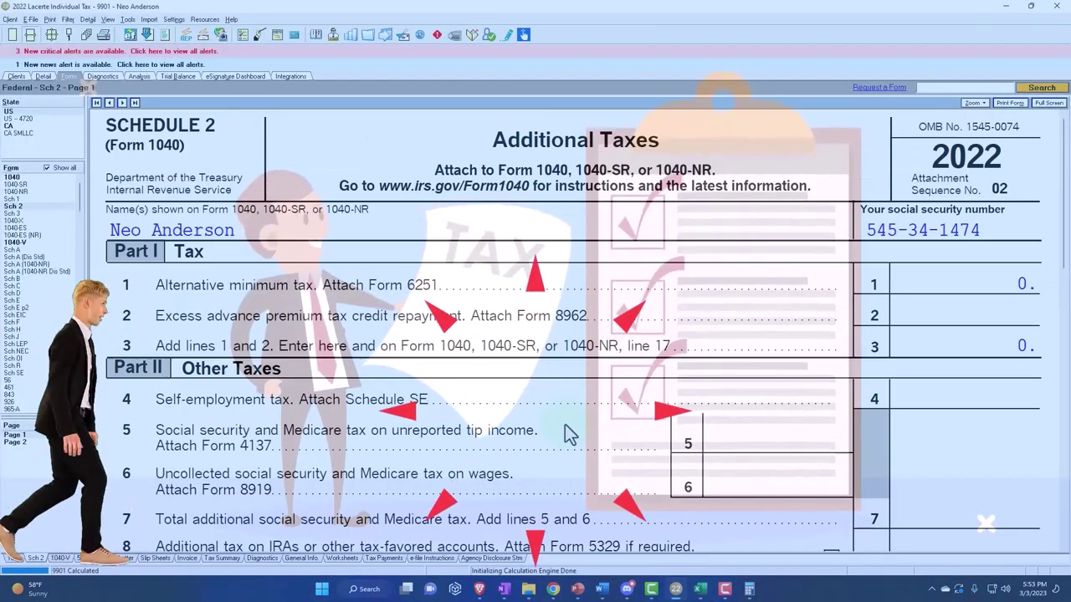
click(702, 590)
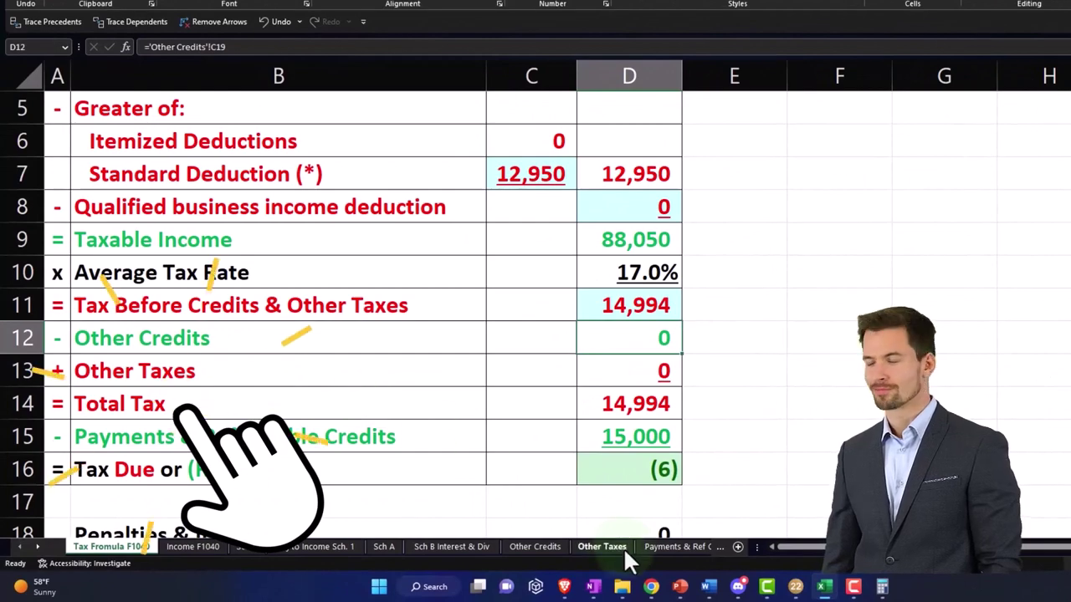
Open the Other Taxes sheet and compare it against Lacerte's Schedule 2.
click(623, 547)
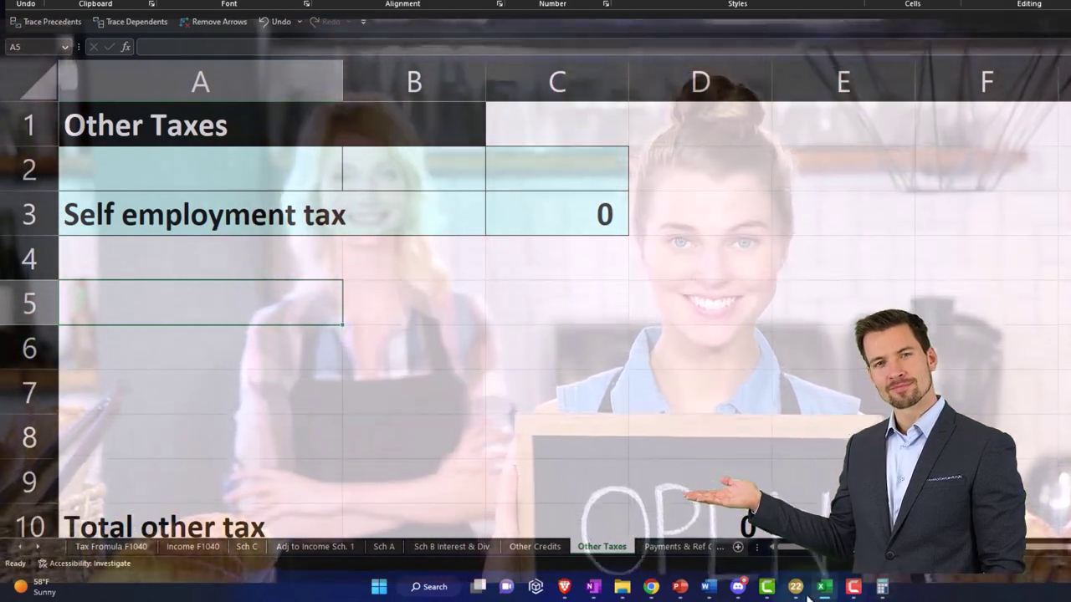
click(797, 588)
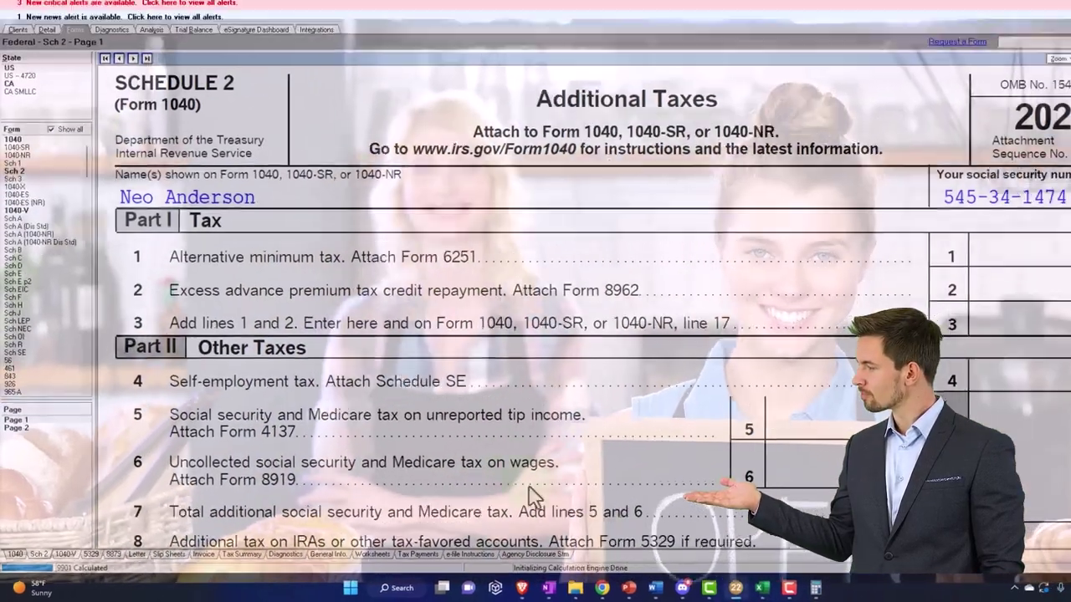
scroll(547, 441, down, 3)
scroll(469, 467, down, 2)
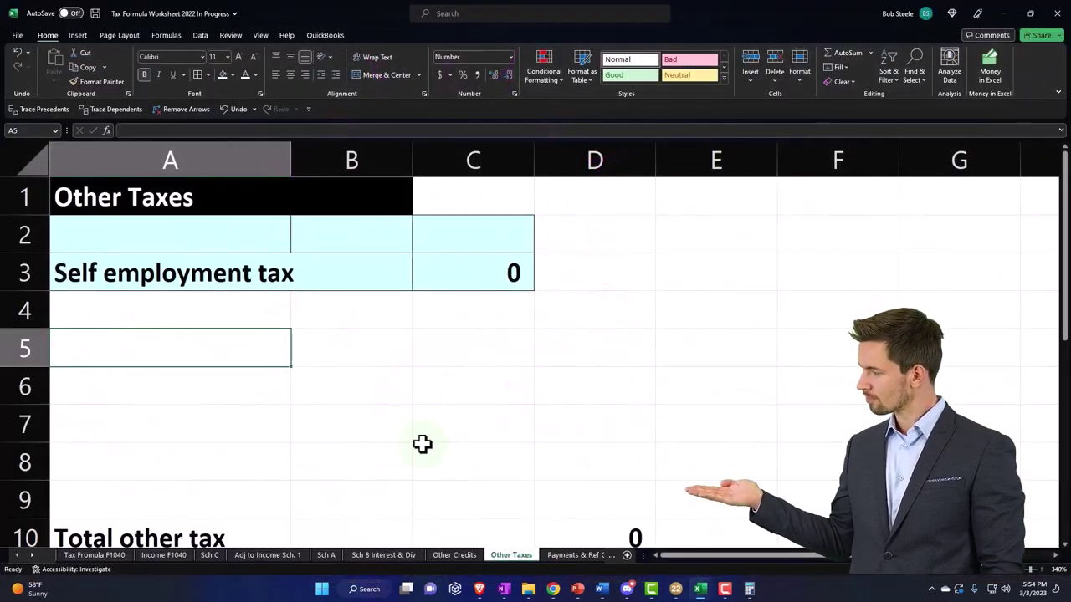
Add a black-filled 'Added tax on IRA' heading in row 5 and shade A6:B7 light cyan.
text(ed tax)
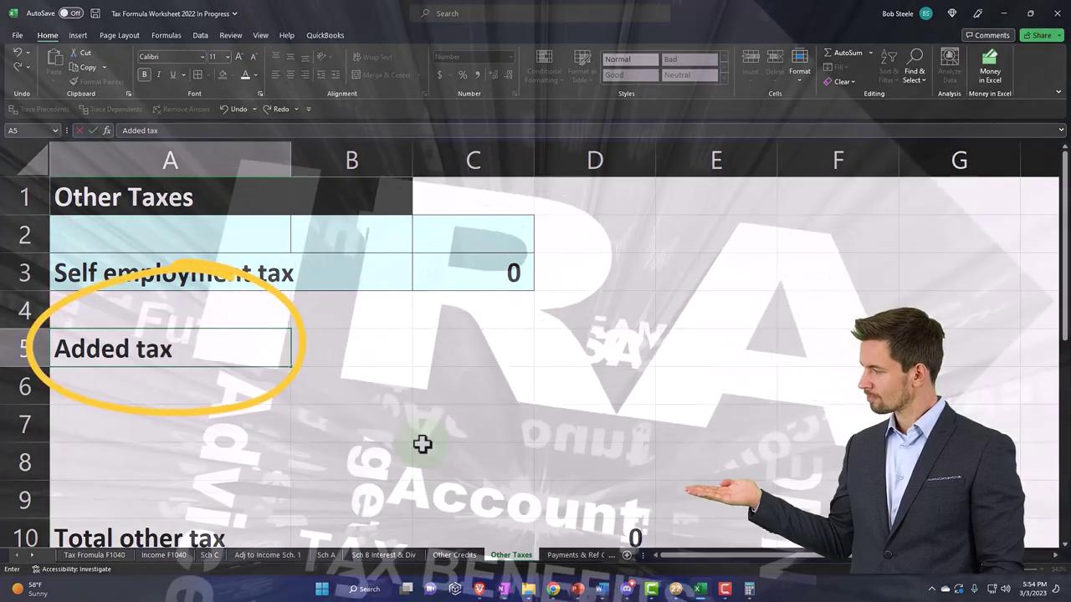
text( on IRA)
key(Tab)
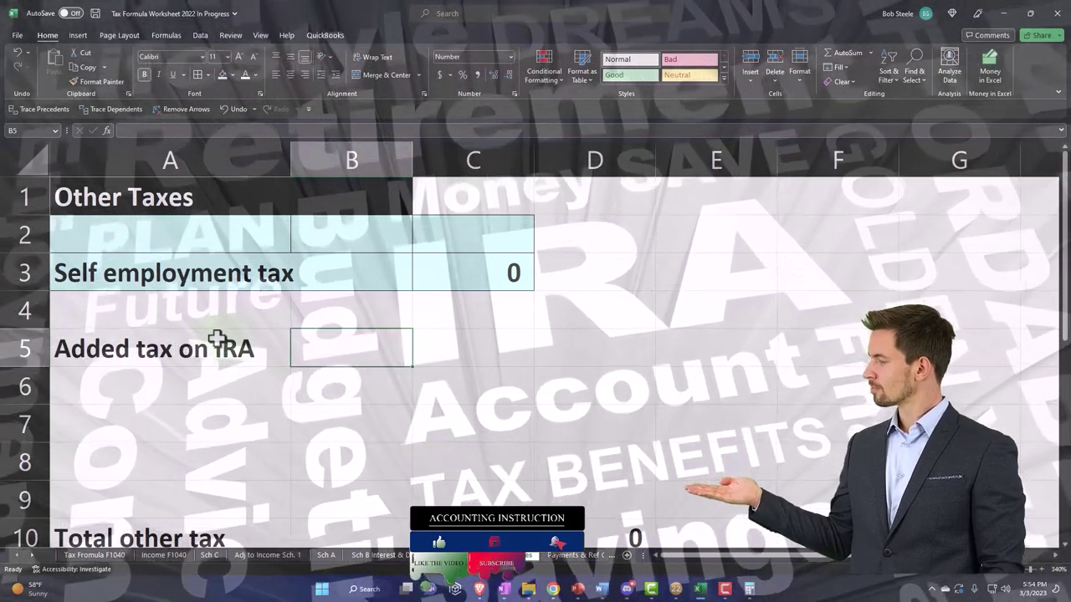
drag(215, 340, 310, 337)
click(231, 74)
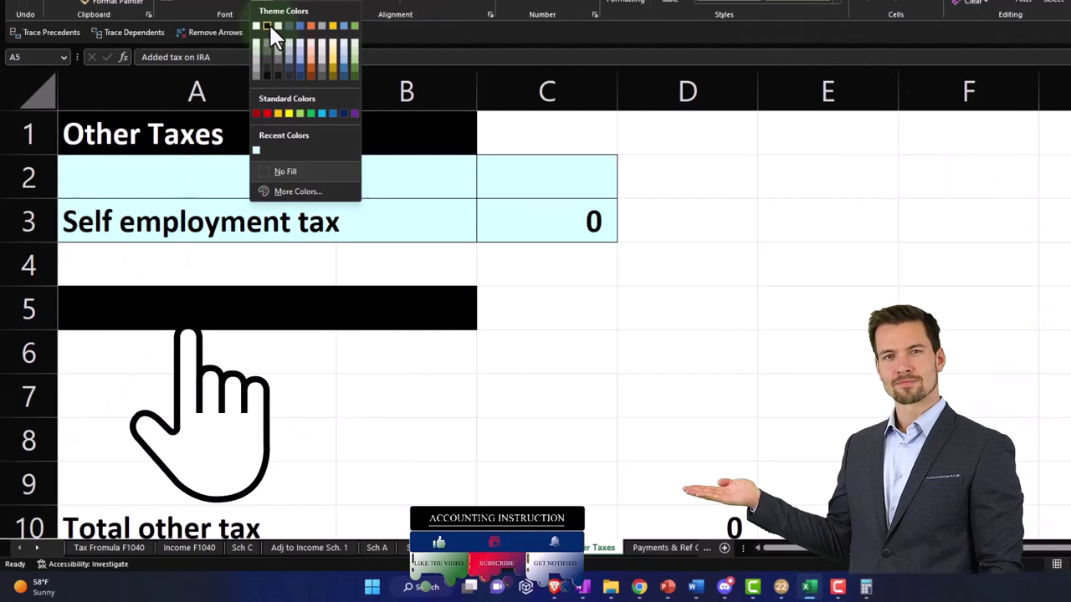
click(268, 27)
click(276, 12)
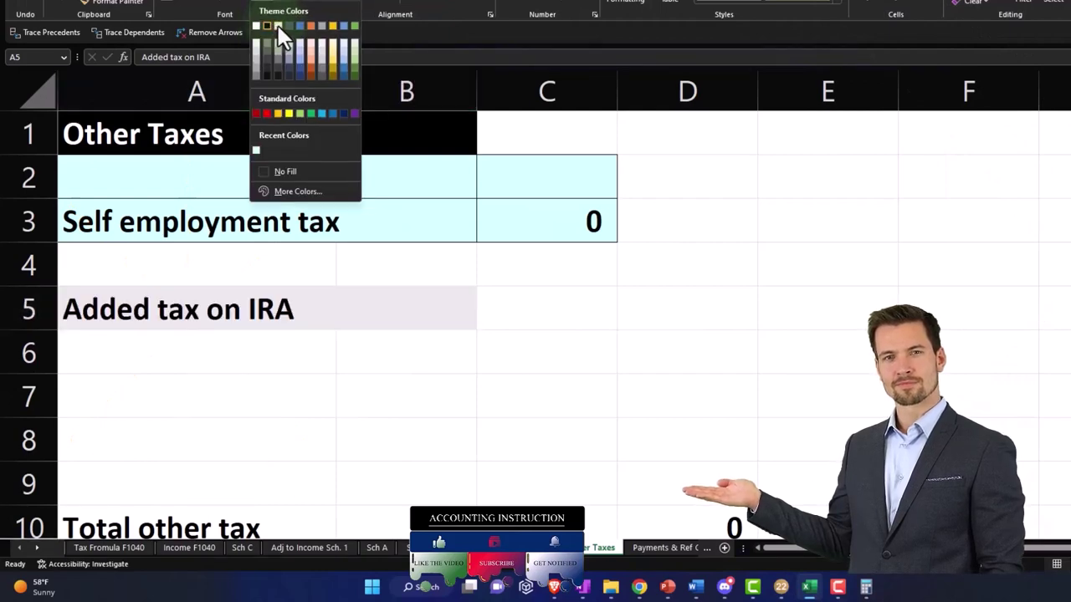
click(258, 52)
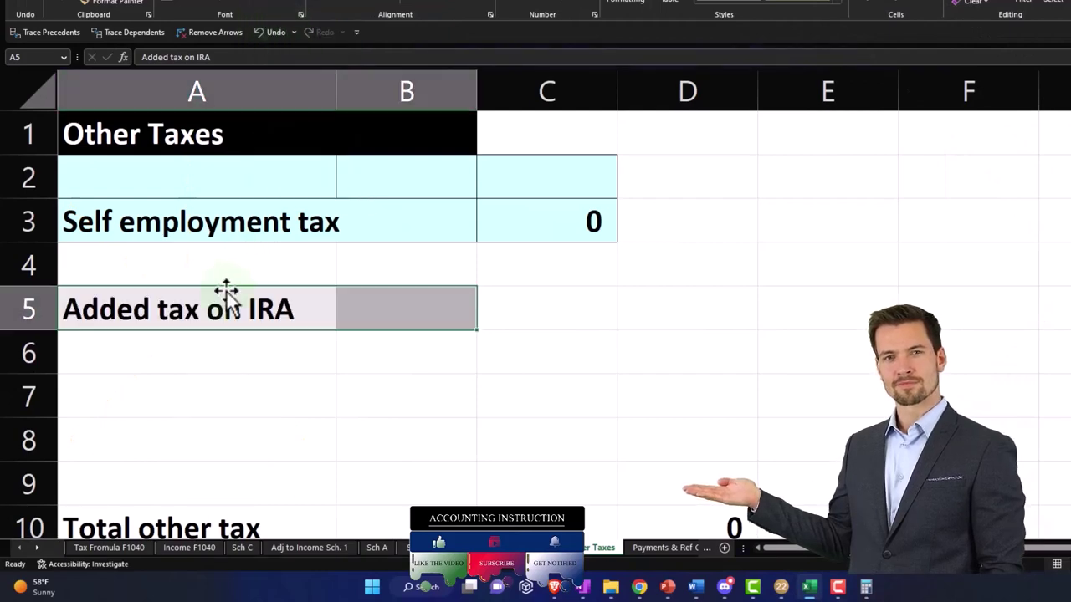
click(277, 10)
click(268, 27)
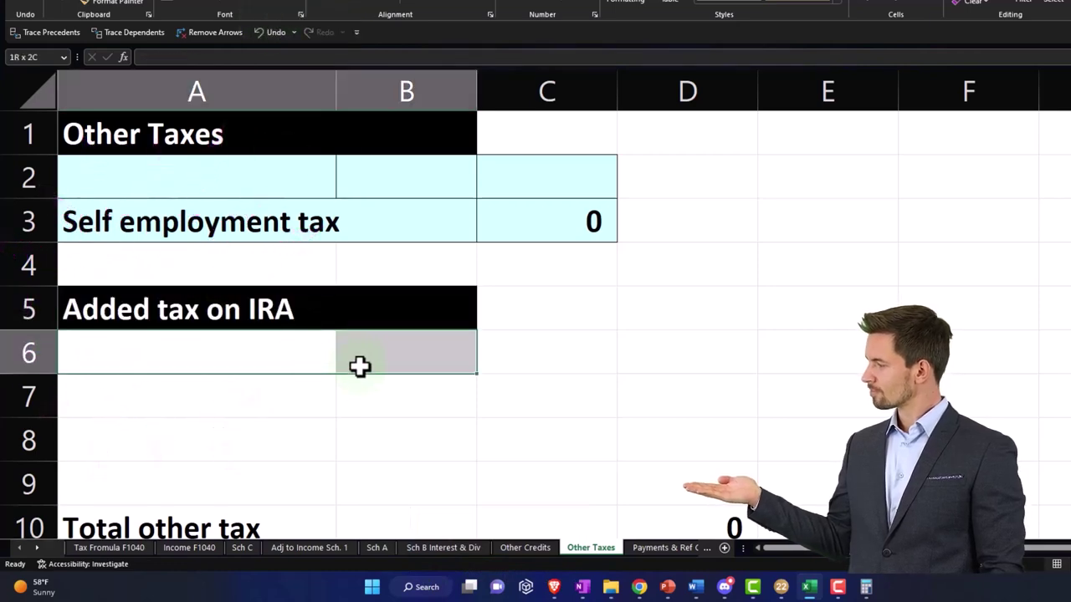
click(276, 10)
click(258, 144)
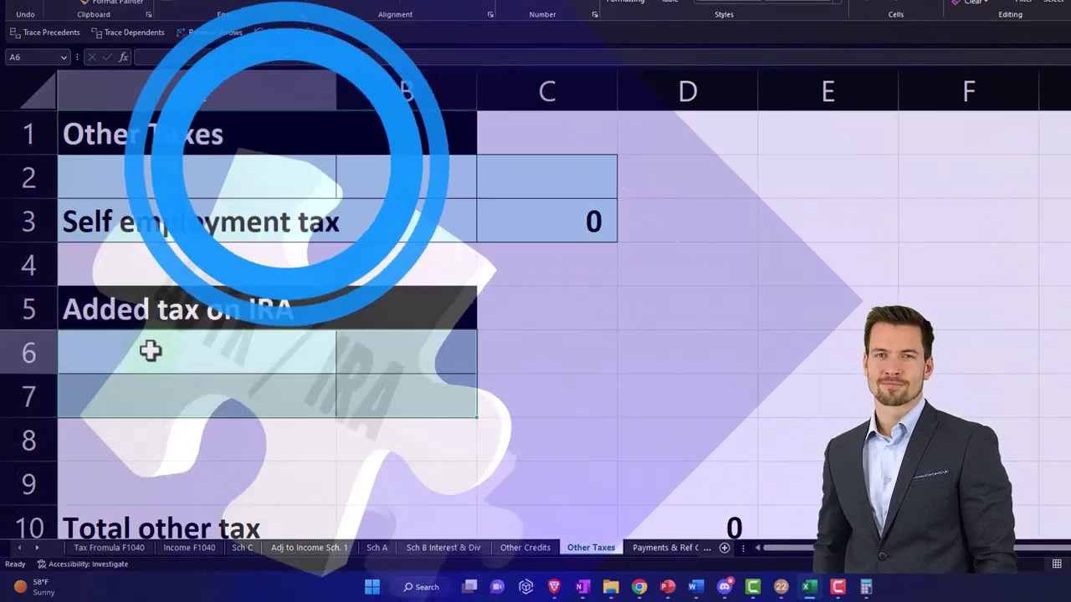
Label A6 'IRA 1' and link B6 to the distribution in 'Income F1040'!B15.
click(151, 348)
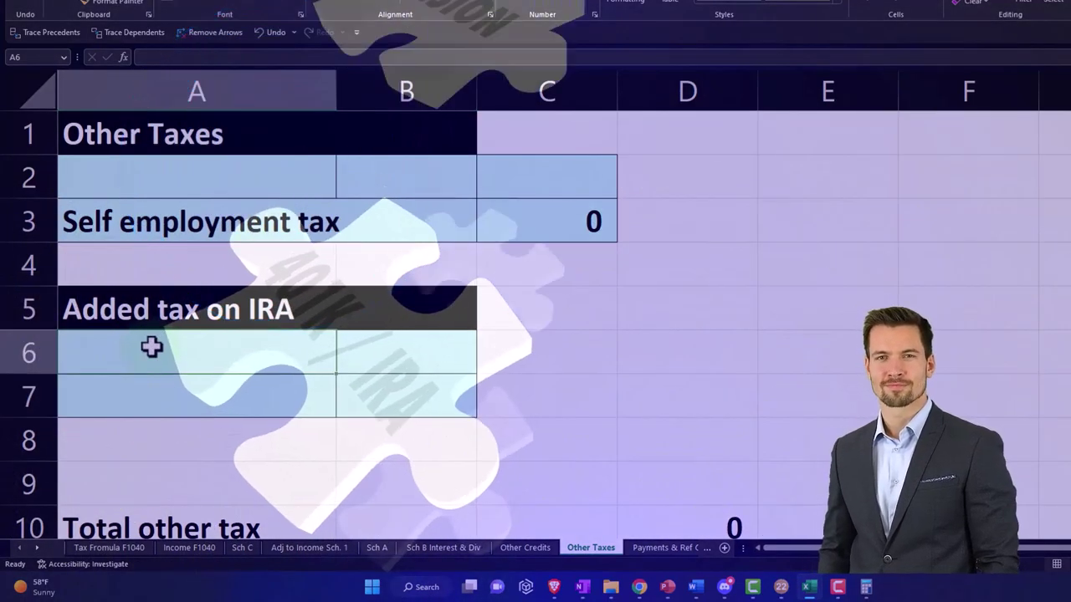
text(IRA 1)
key(Tab)
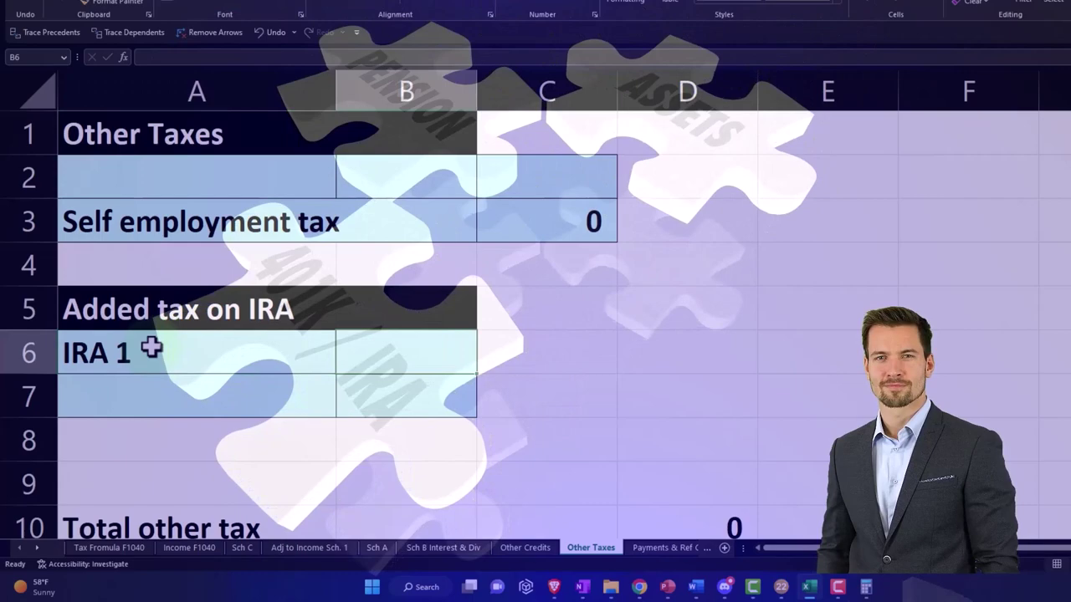
text(=)
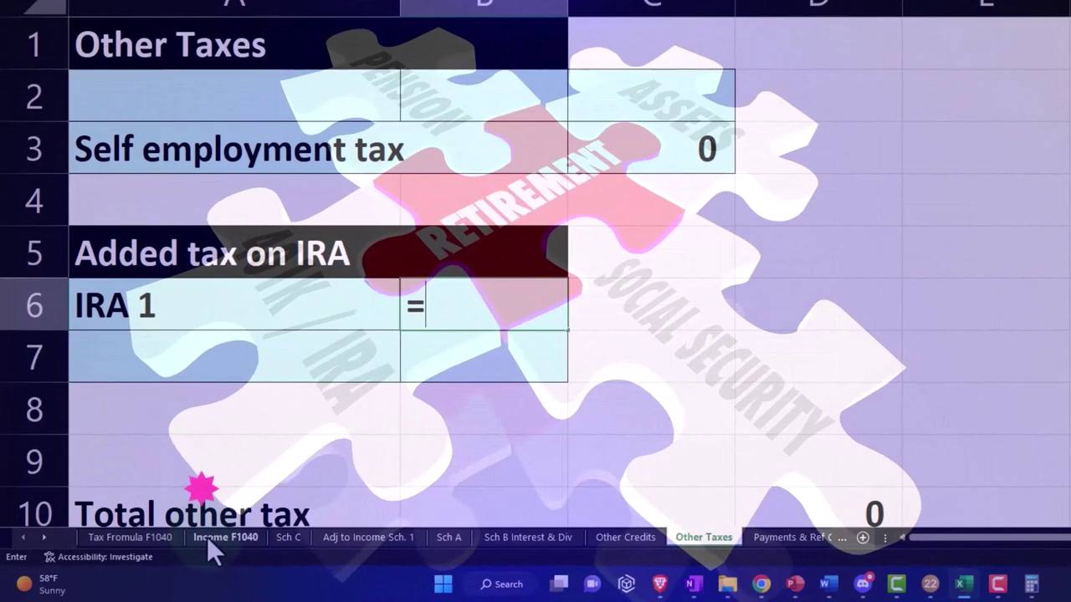
click(209, 538)
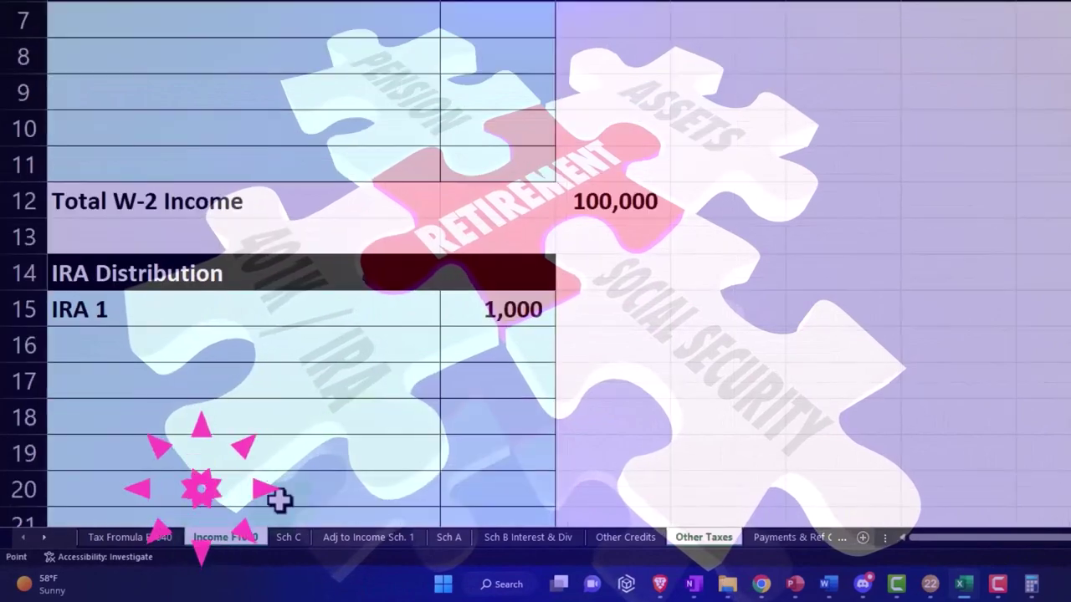
click(458, 311)
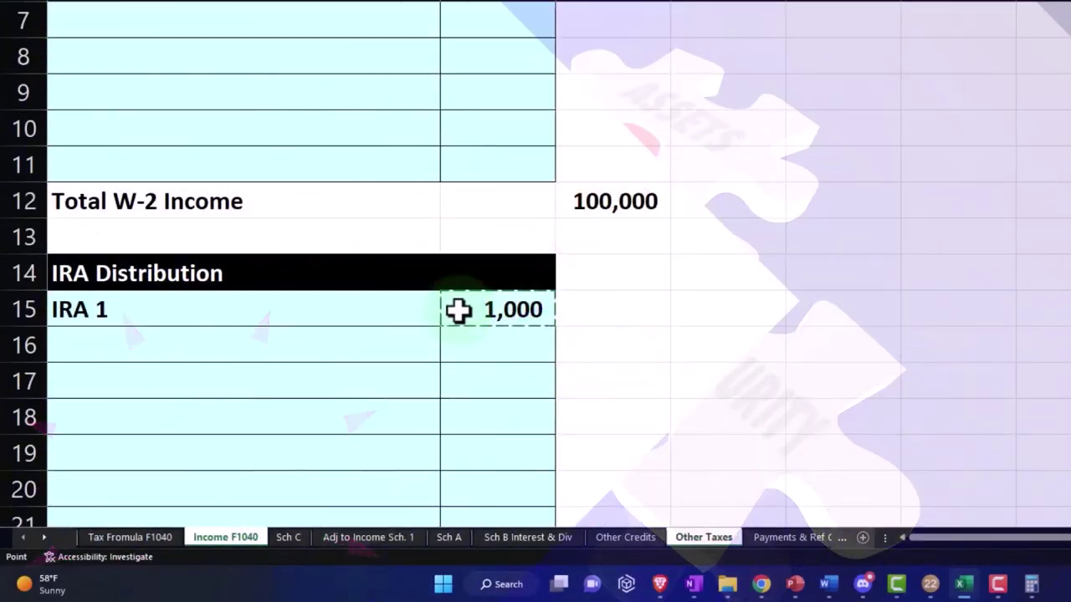
text(+)
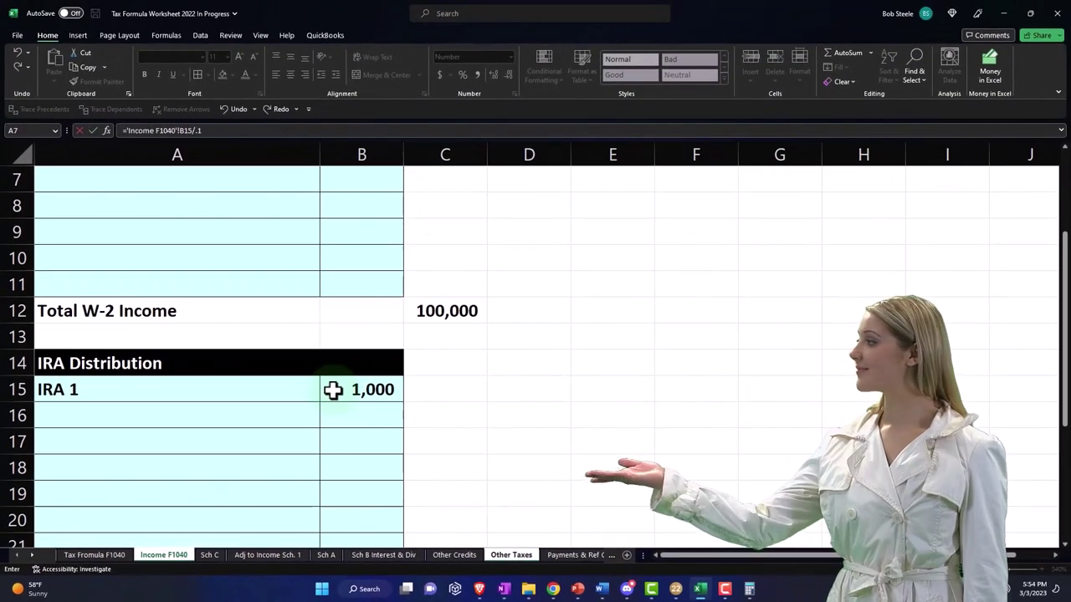
key(Return)
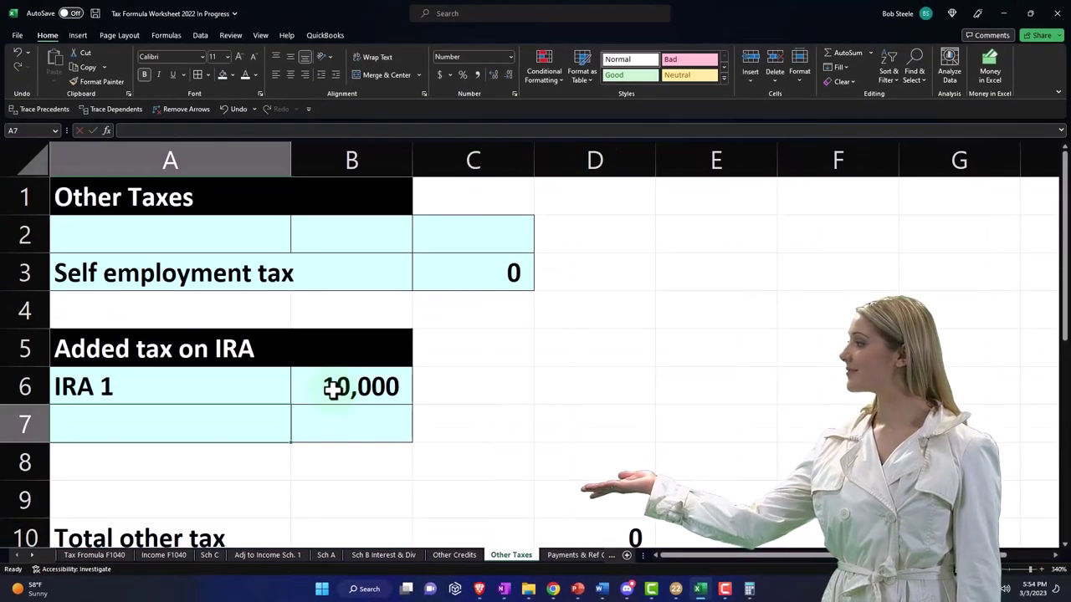
Correct B6 to 10% of 'Income F1040'!B15, showing 100.
click(333, 389)
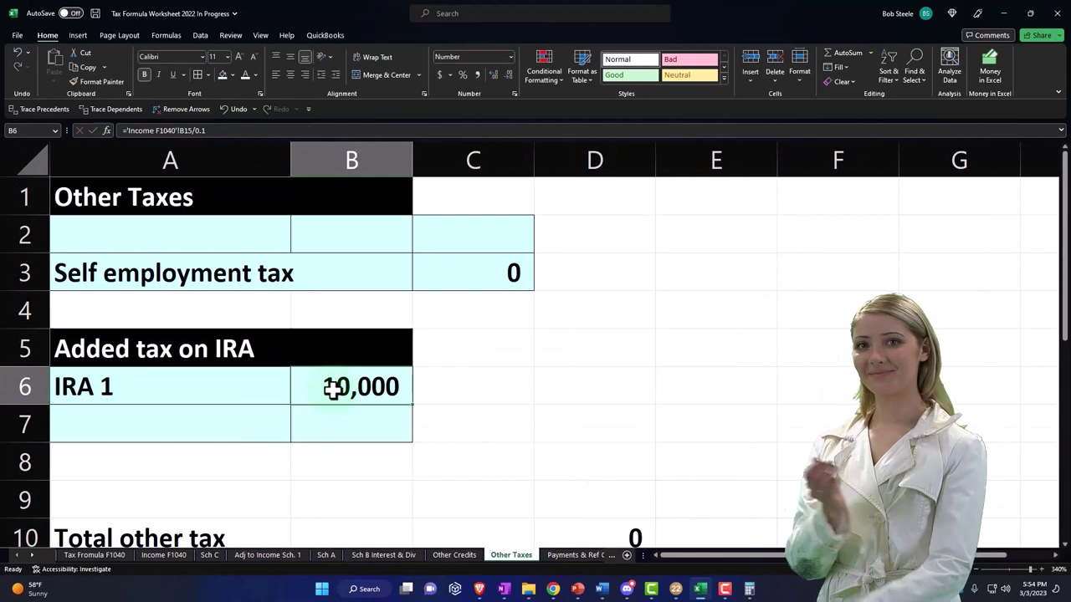
text(=)
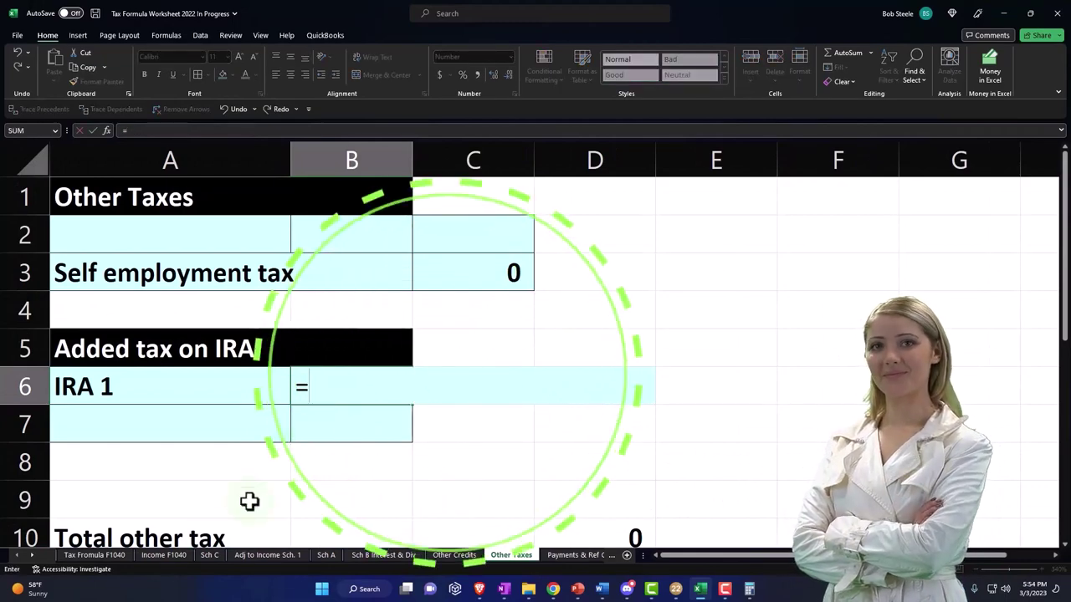
click(170, 557)
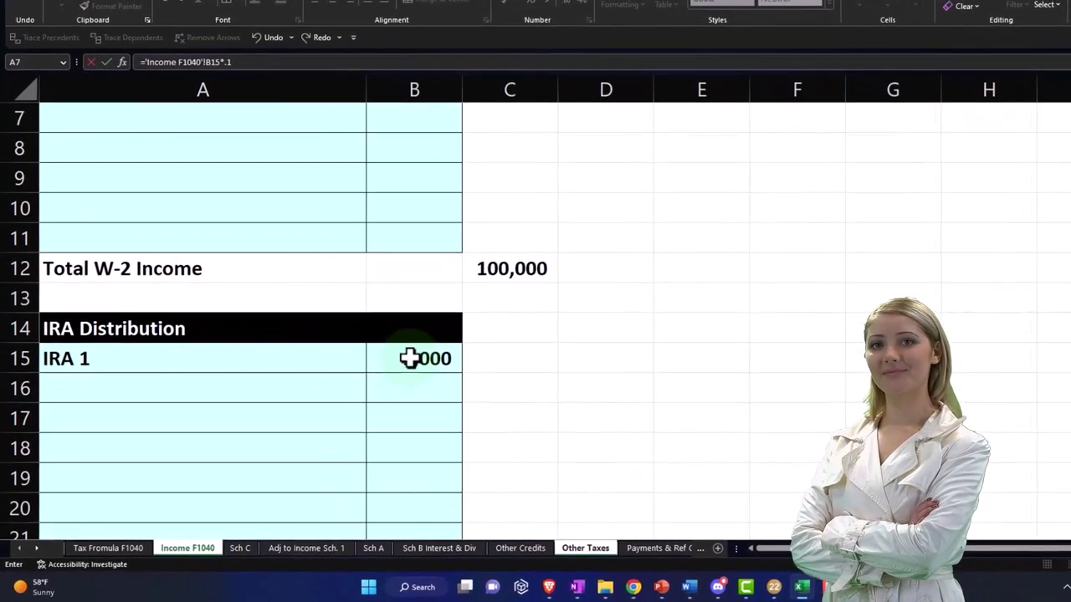
key(Return)
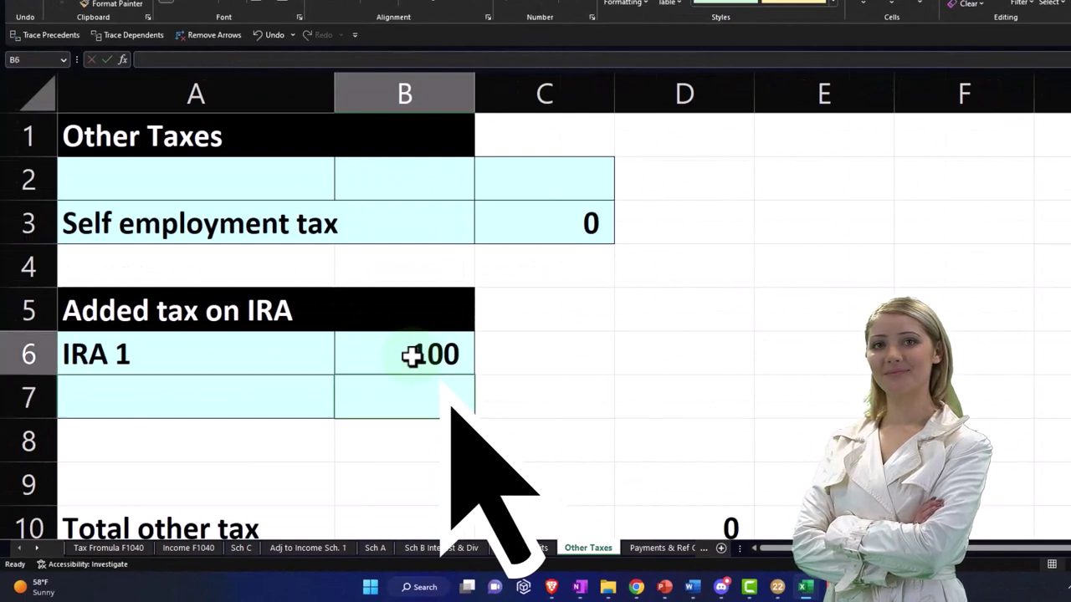
Add a total IRA label in A8 with =SUM(B6:B7) in C8, giving 100.
click(224, 434)
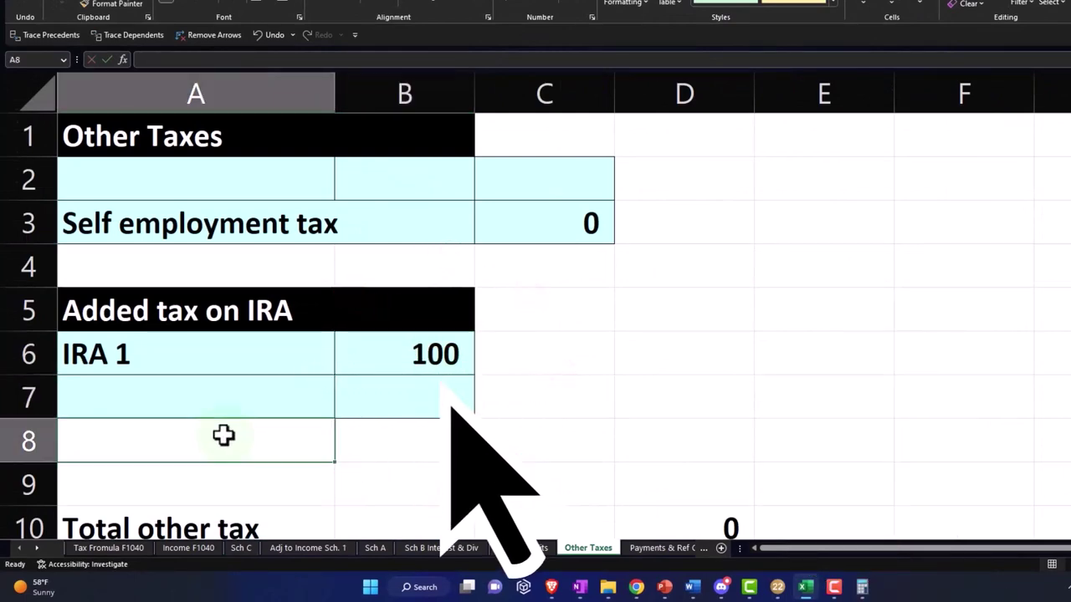
text(Totatal added tax on)
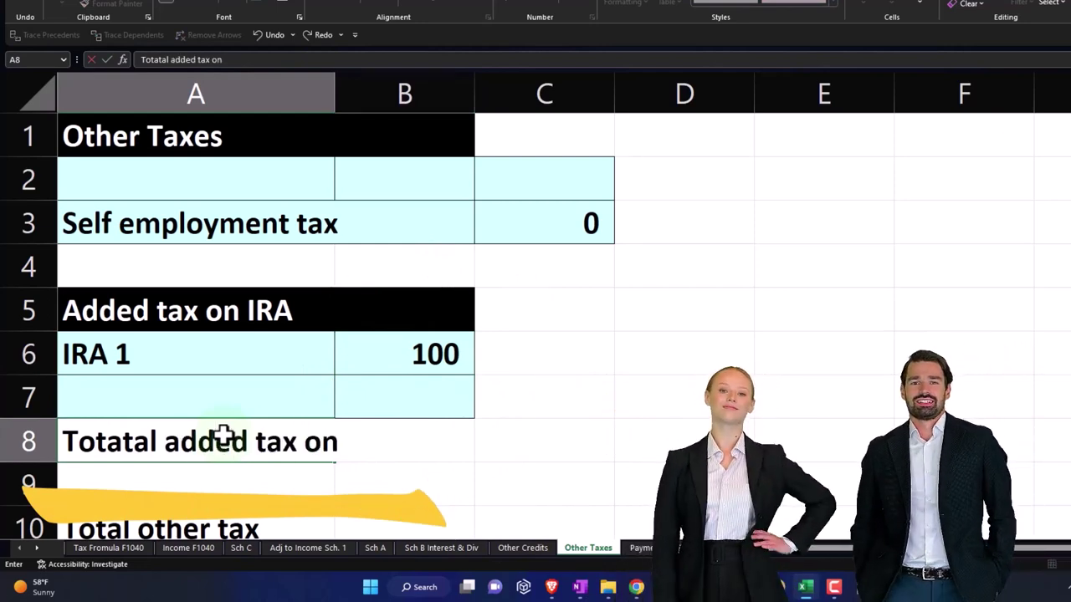
text( iRA)
key(Tab)
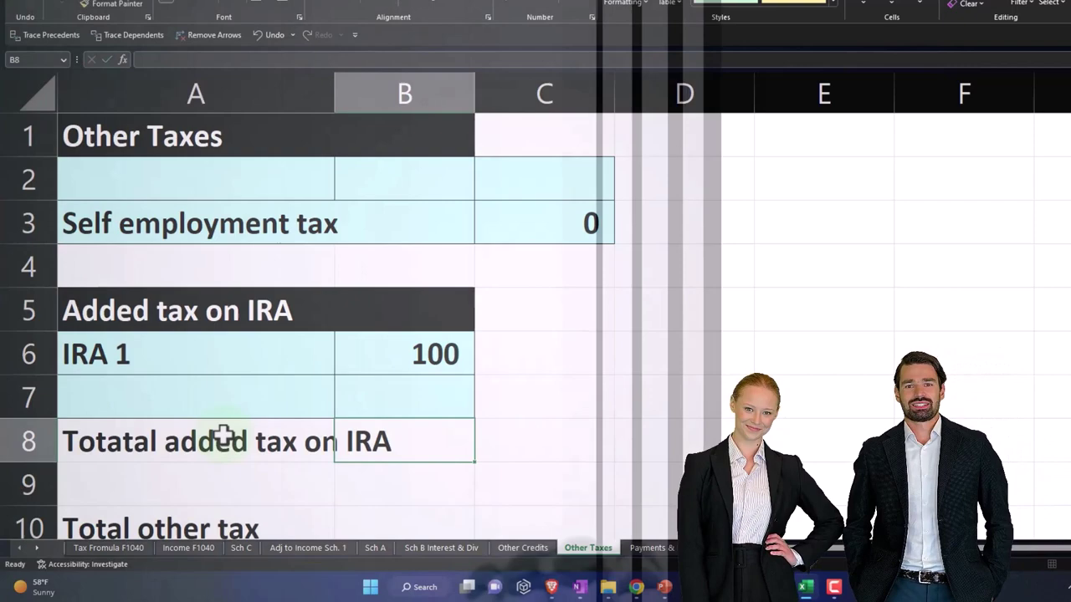
key(Tab)
text(=sum()
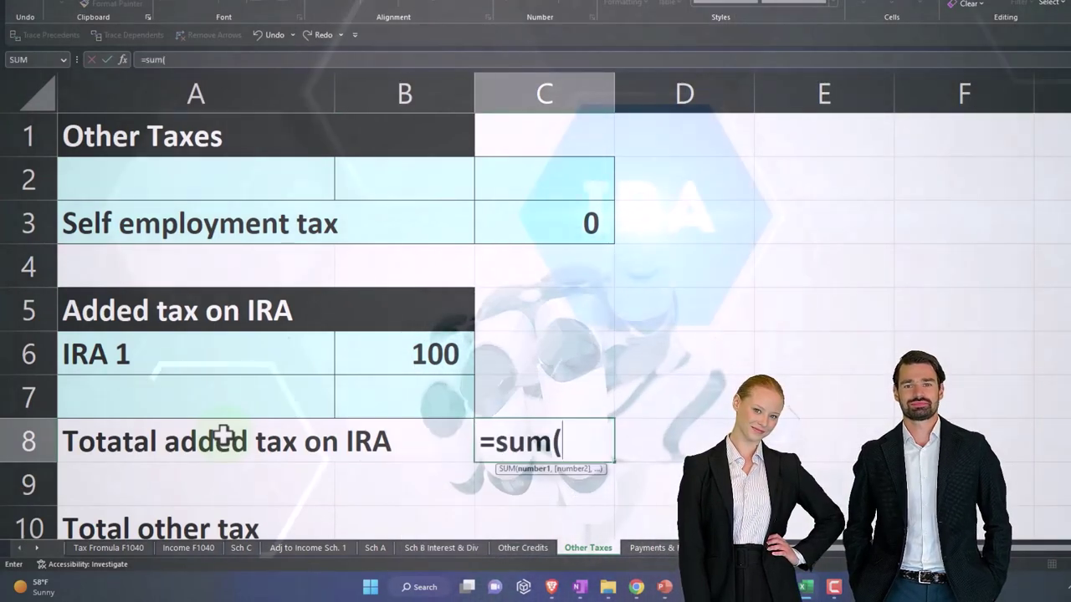
key(Left)
key(Up)
key(shift+Up)
key(Return)
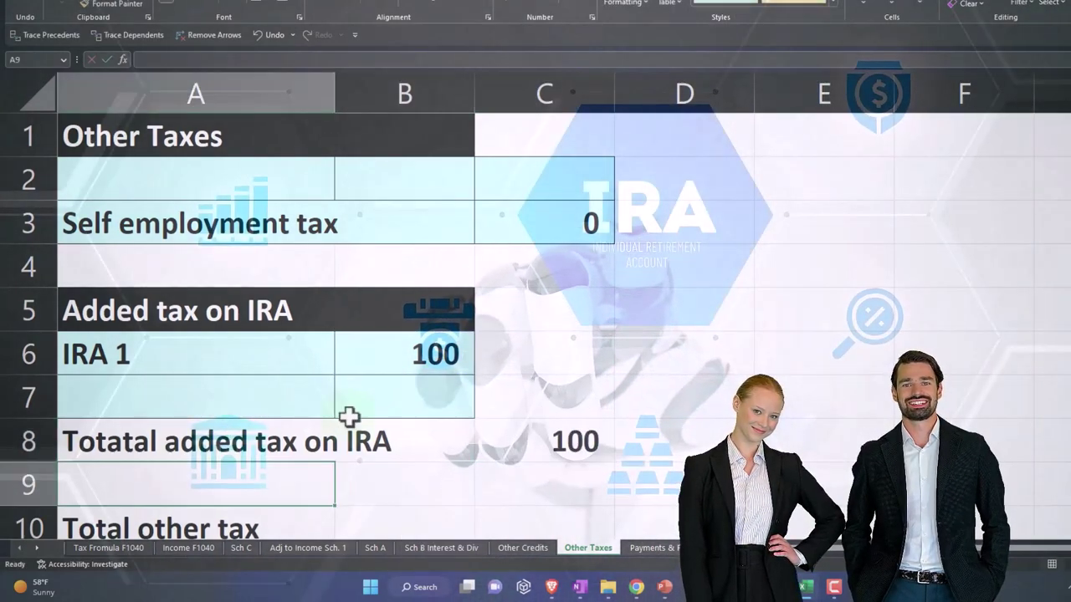
Sum Total other tax in D10 so Tax Formula F1040 shows Total Tax 15,094 and 94 due.
scroll(349, 416, down, 1)
click(684, 397)
text(=sum()
key(Return)
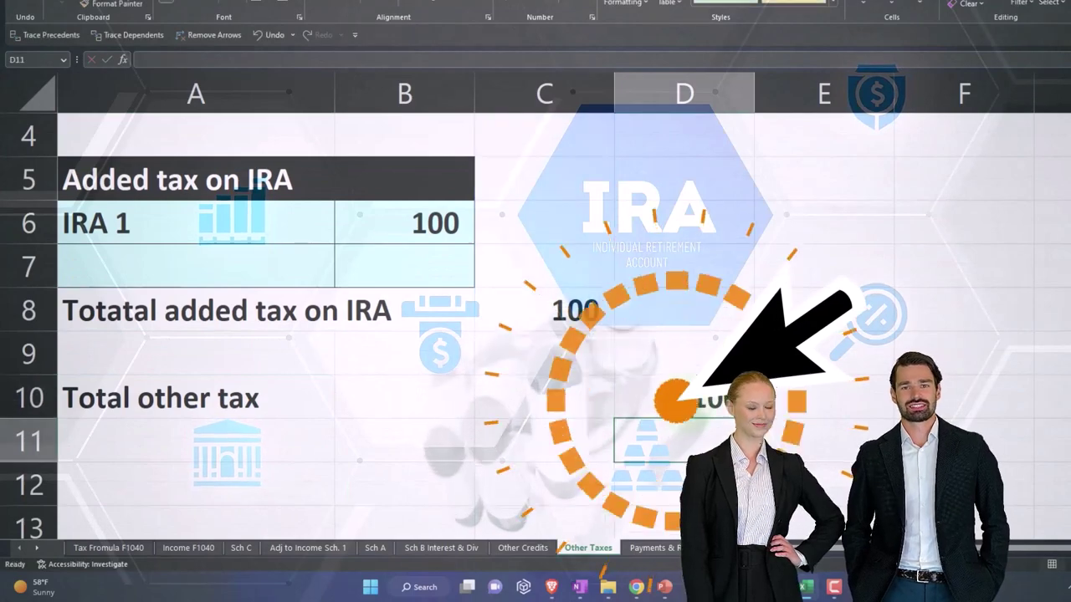
scroll(684, 397, up, 1)
click(90, 548)
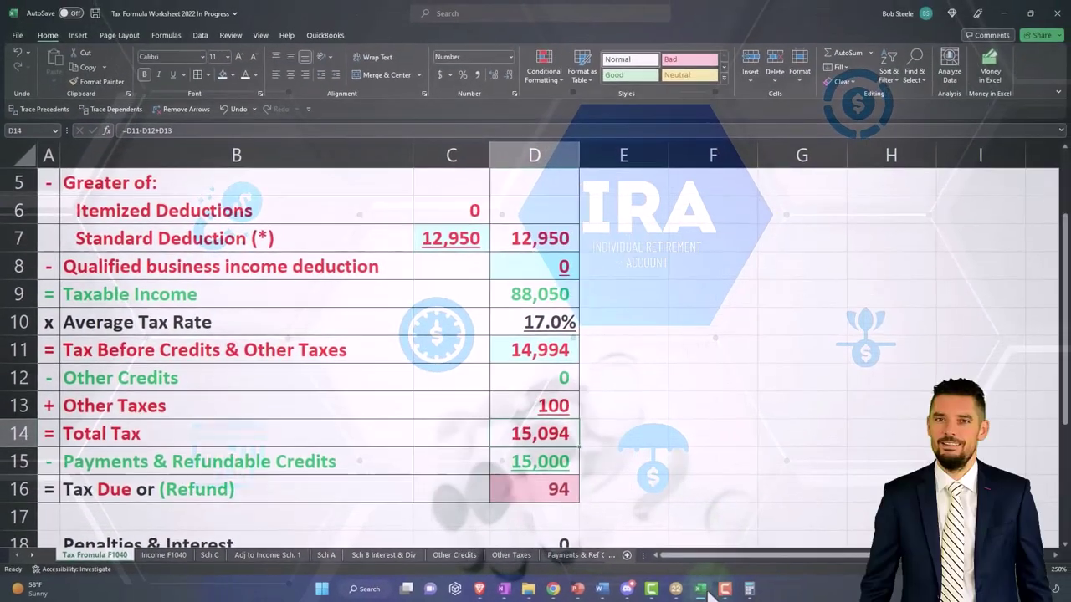
click(806, 587)
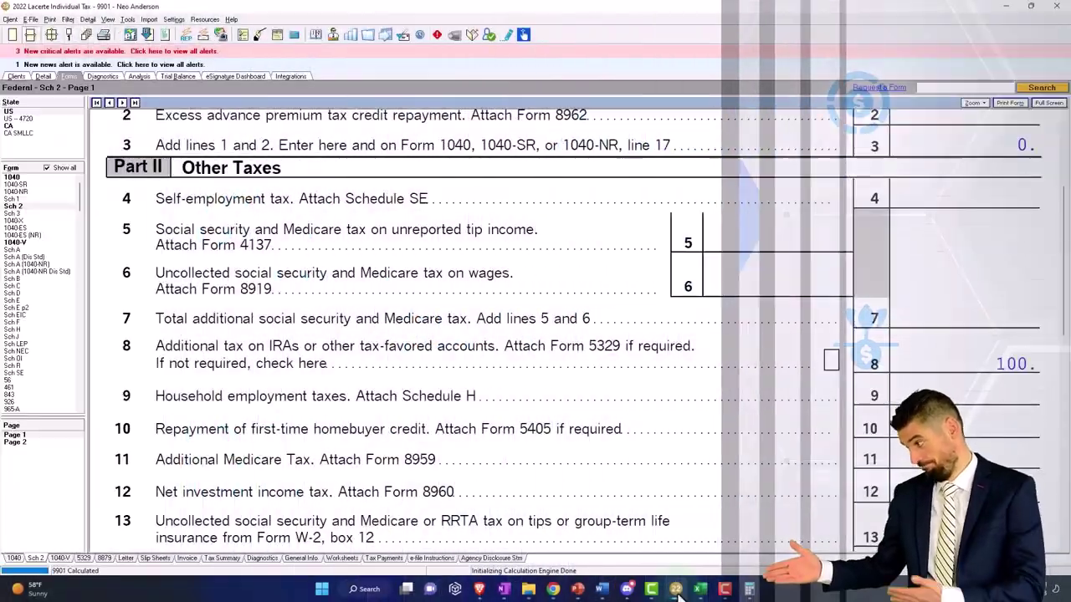
Review Form 1040 page 2 in Lacerte: line 23 at 100 and total tax 15,094.
scroll(750, 434, down, 2)
click(12, 176)
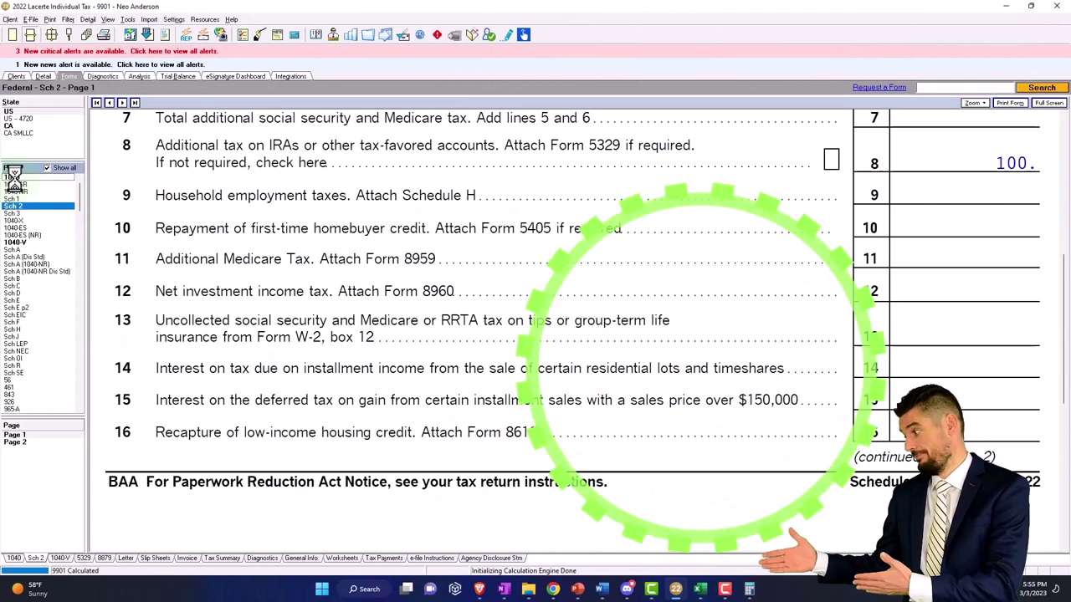
click(18, 444)
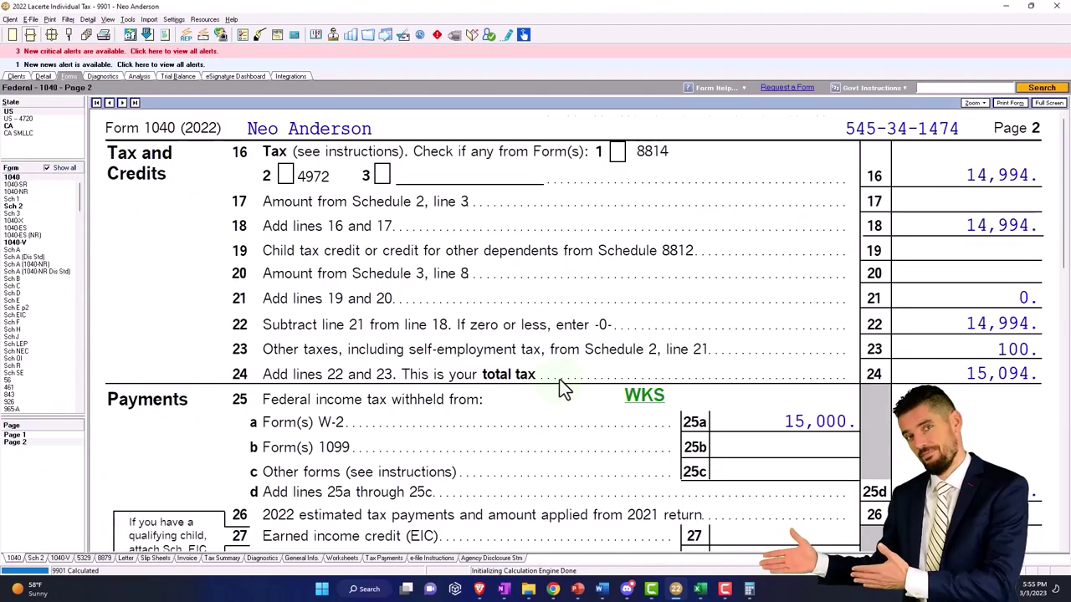
scroll(562, 387, down, 5)
scroll(562, 384, up, 3)
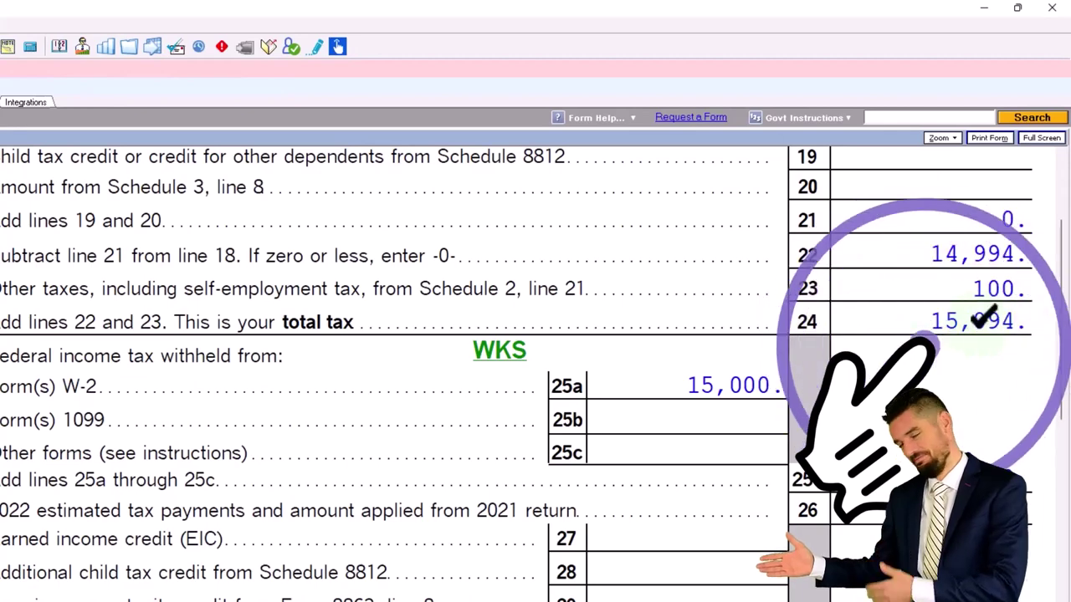
scroll(727, 378, down, 5)
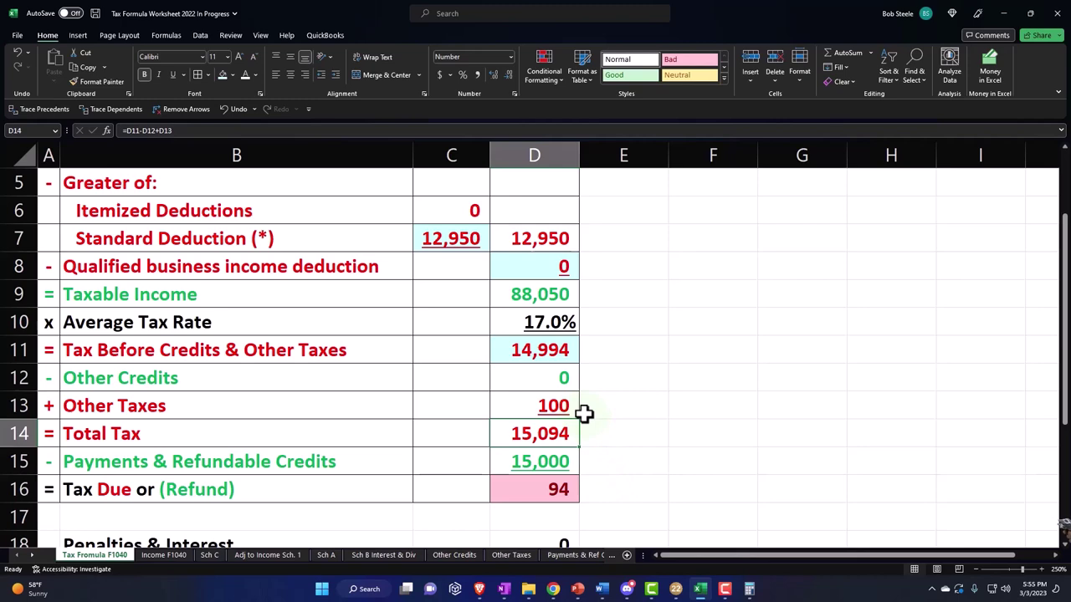
scroll(586, 412, up, 3)
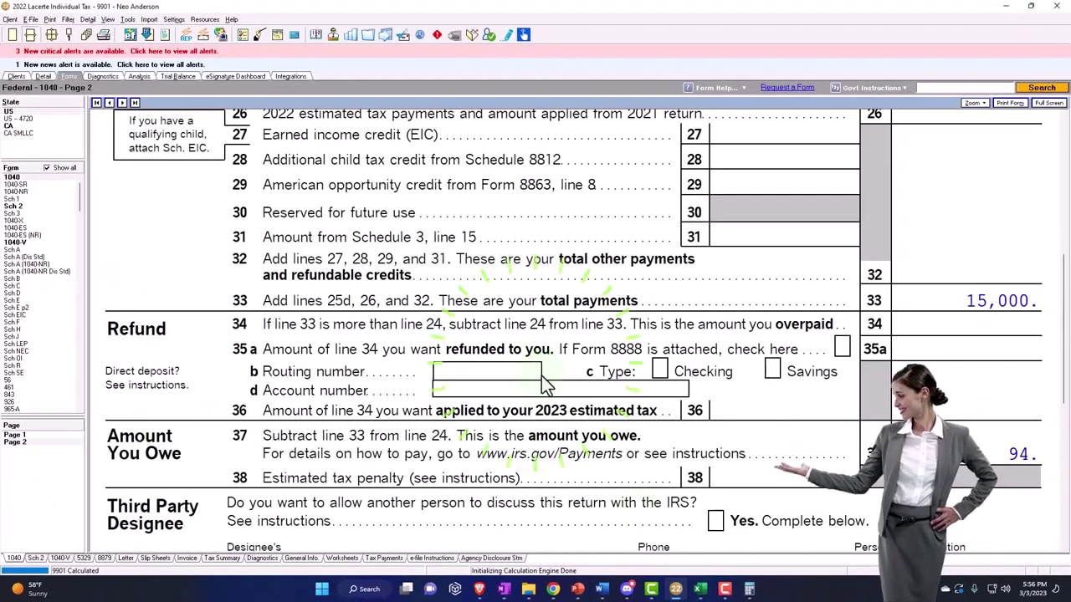
click(527, 371)
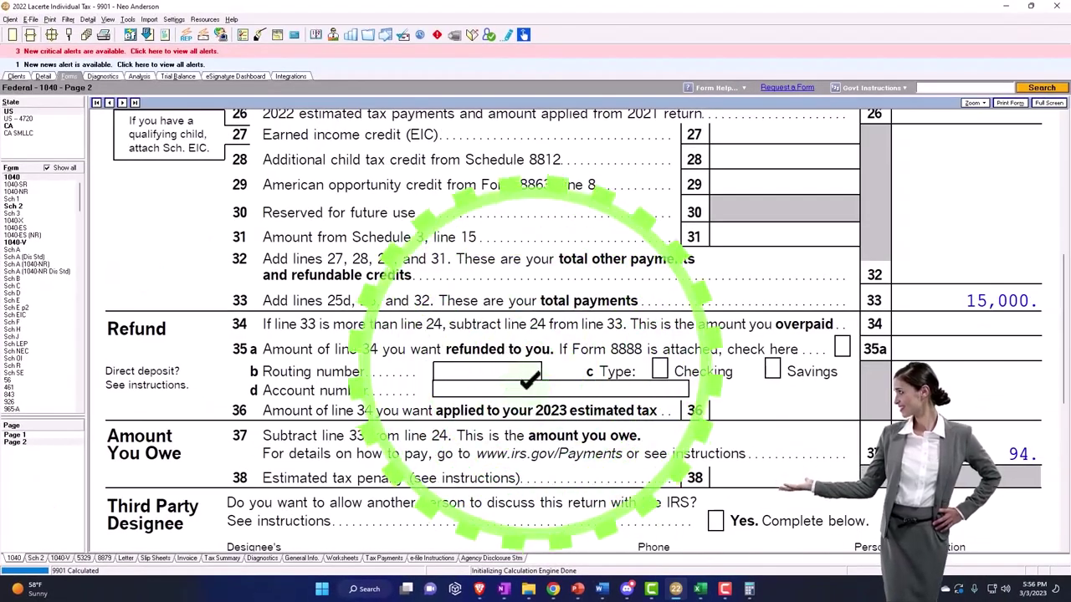
scroll(525, 386, up, 8)
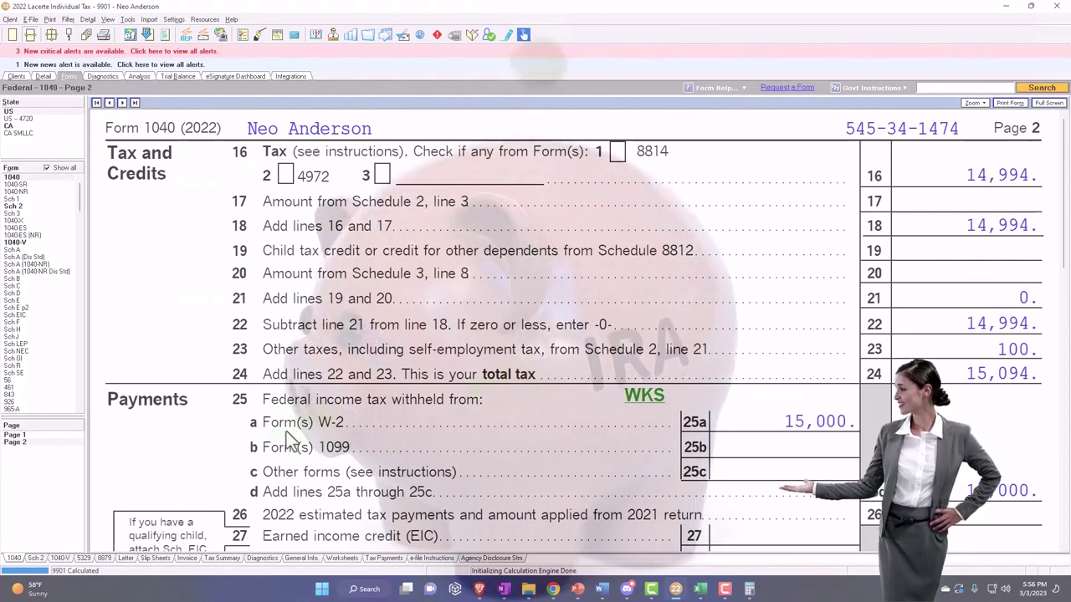
Set the IRA distribution's Distribution Code #1 to G – Direct rollover.
click(45, 441)
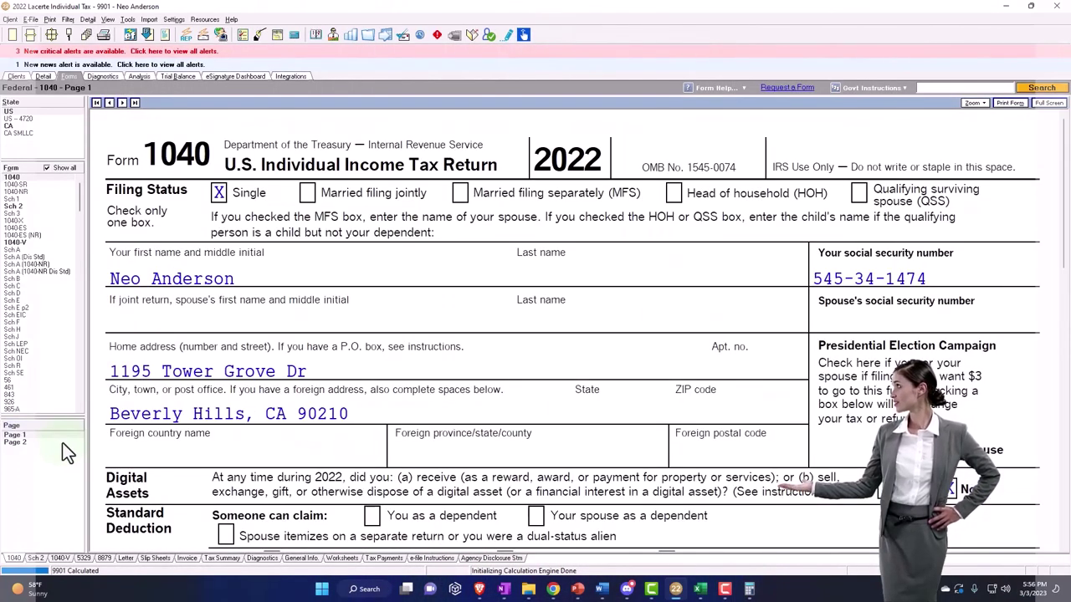
click(46, 79)
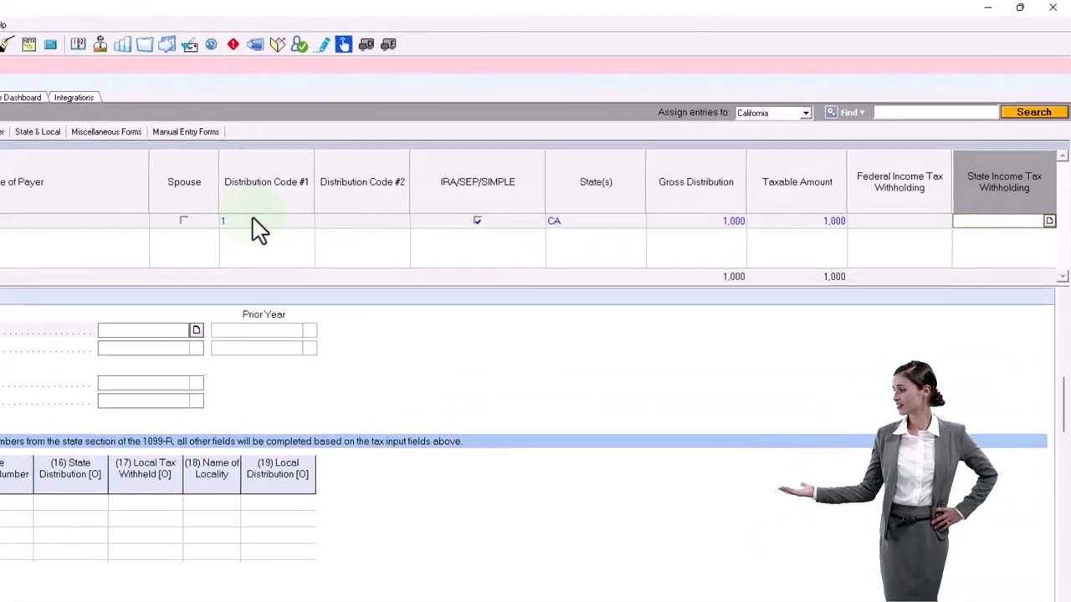
click(431, 174)
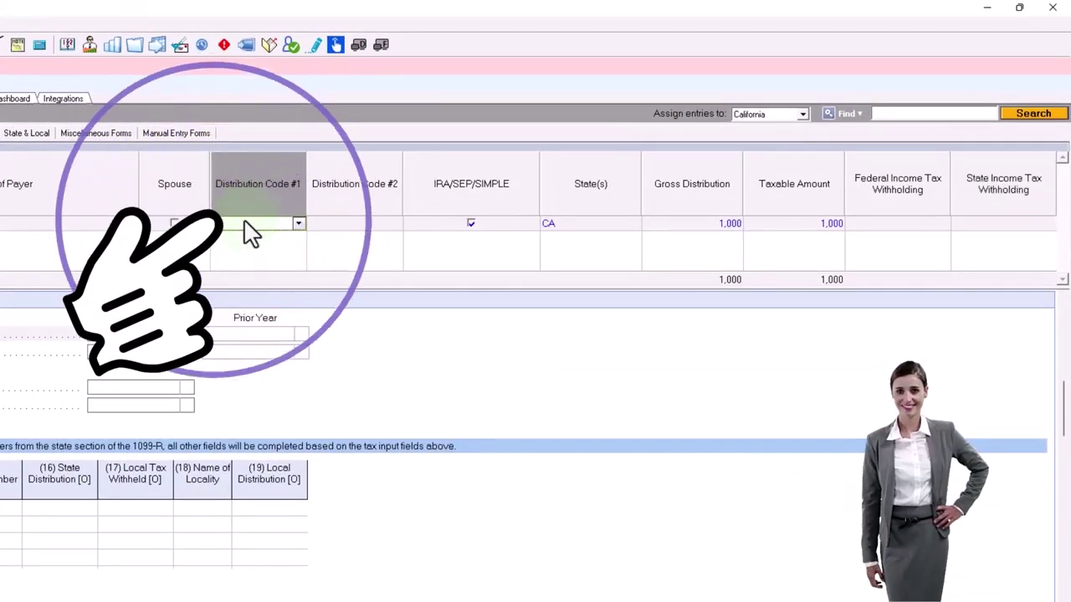
text(G)
key(Tab)
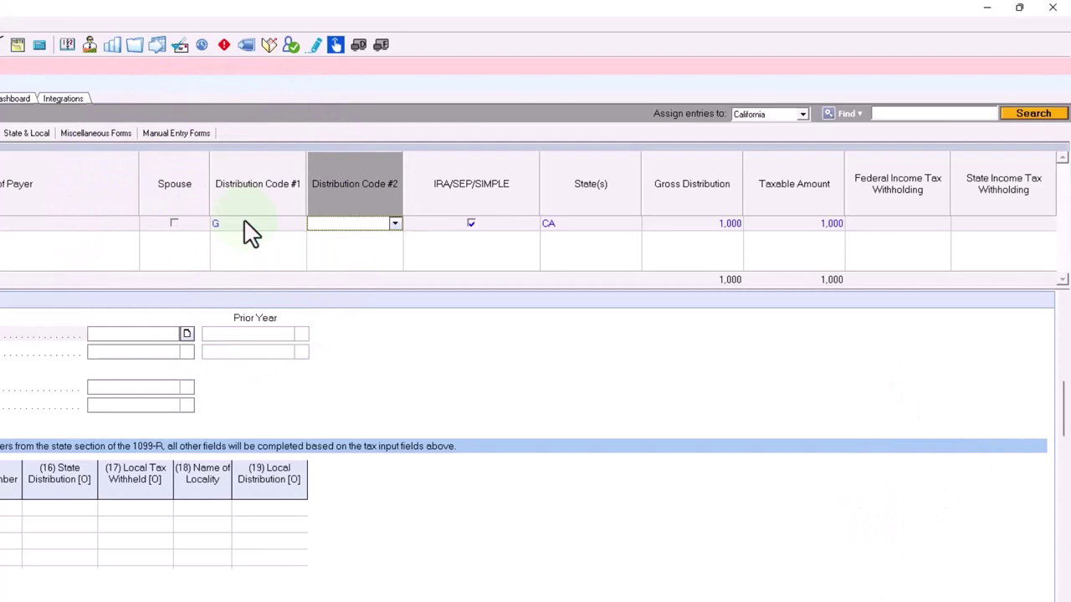
click(249, 226)
click(297, 223)
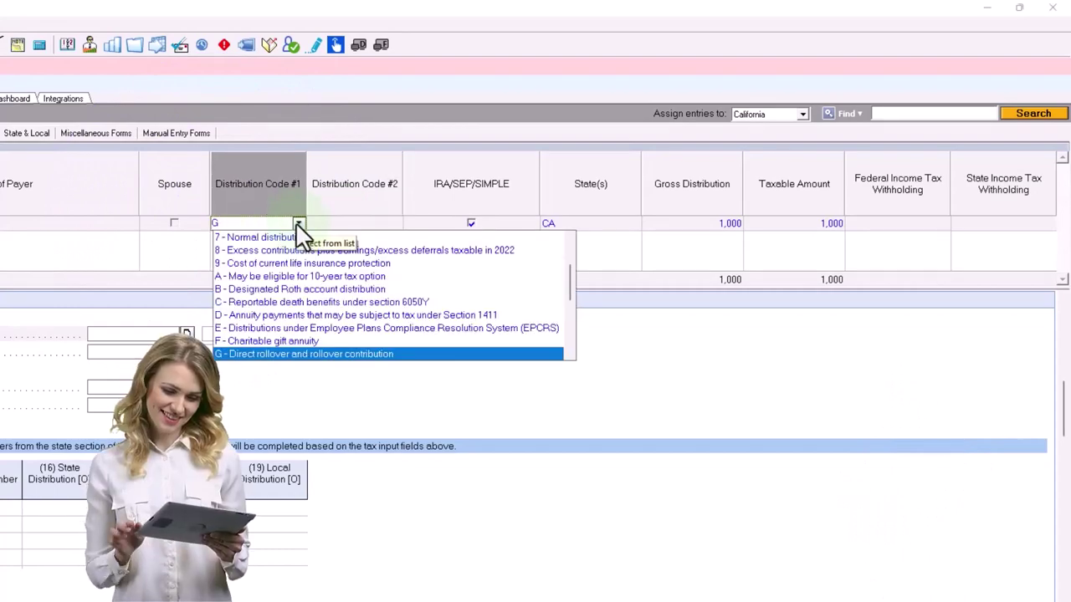
click(298, 223)
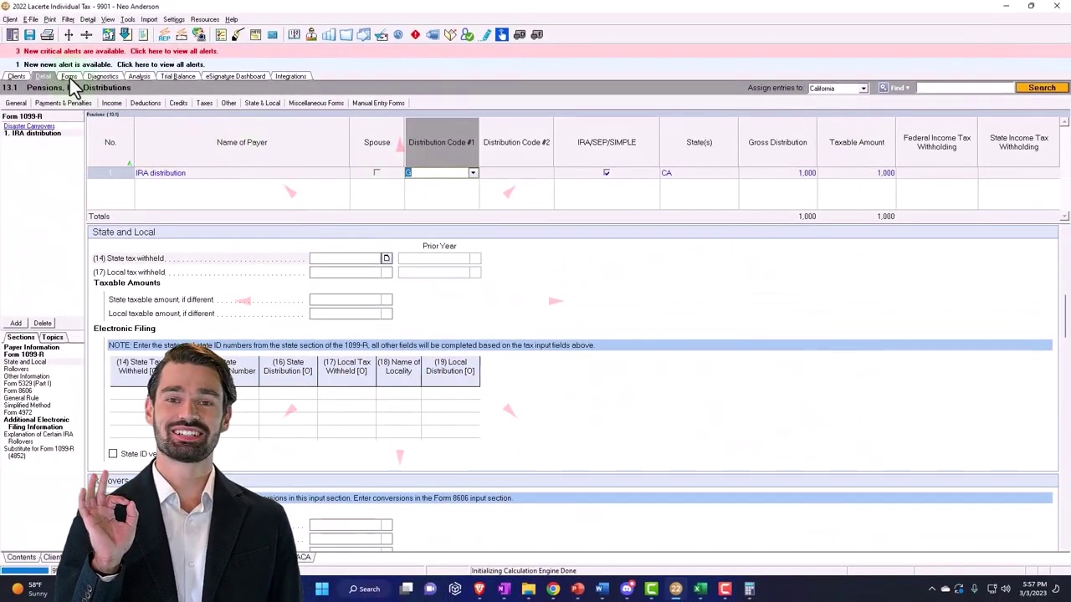
Check Form 1040 line 4b, then delete the IRA distribution's 1,000 taxable amount.
click(69, 76)
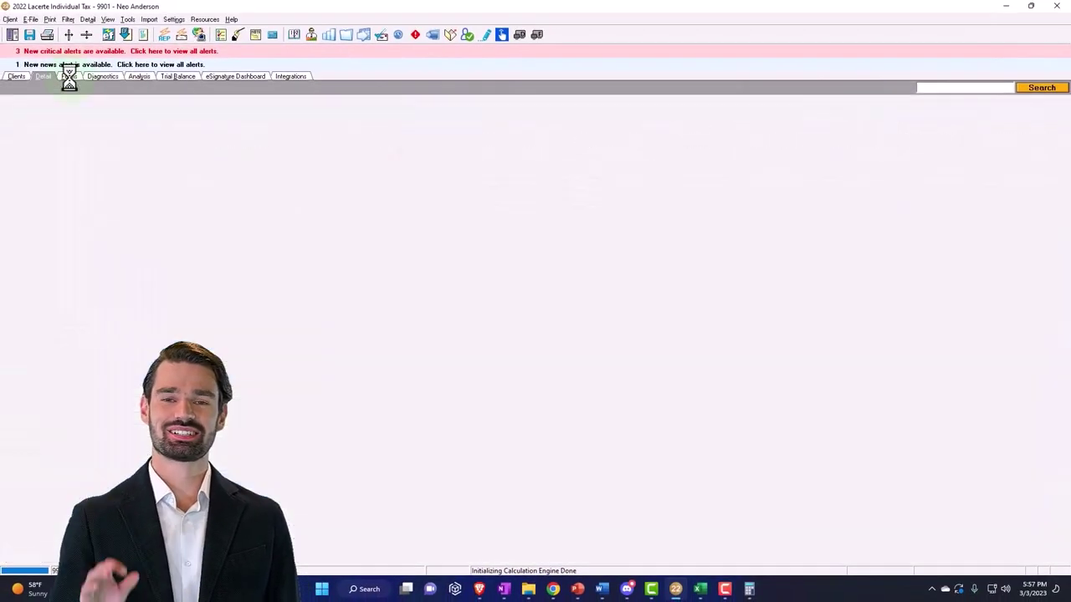
scroll(515, 406, down, 10)
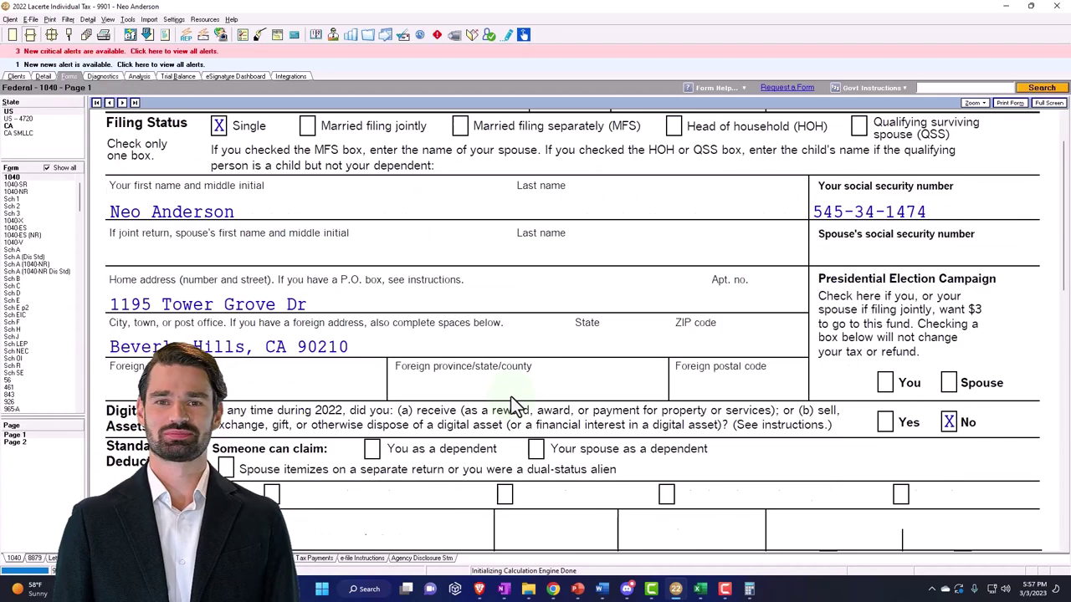
scroll(514, 406, down, 4)
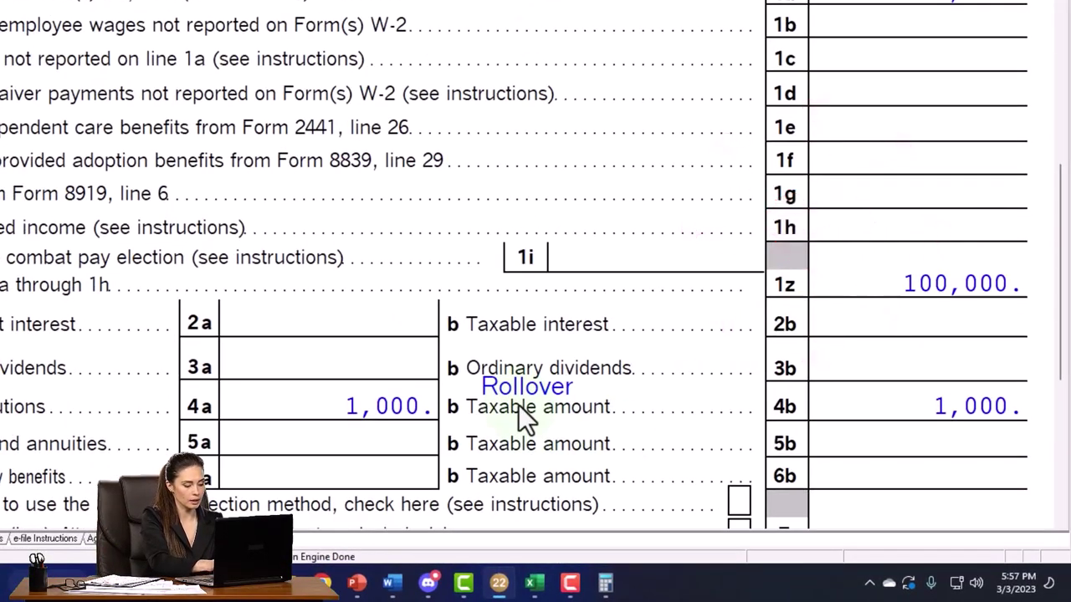
scroll(470, 389, down, 2)
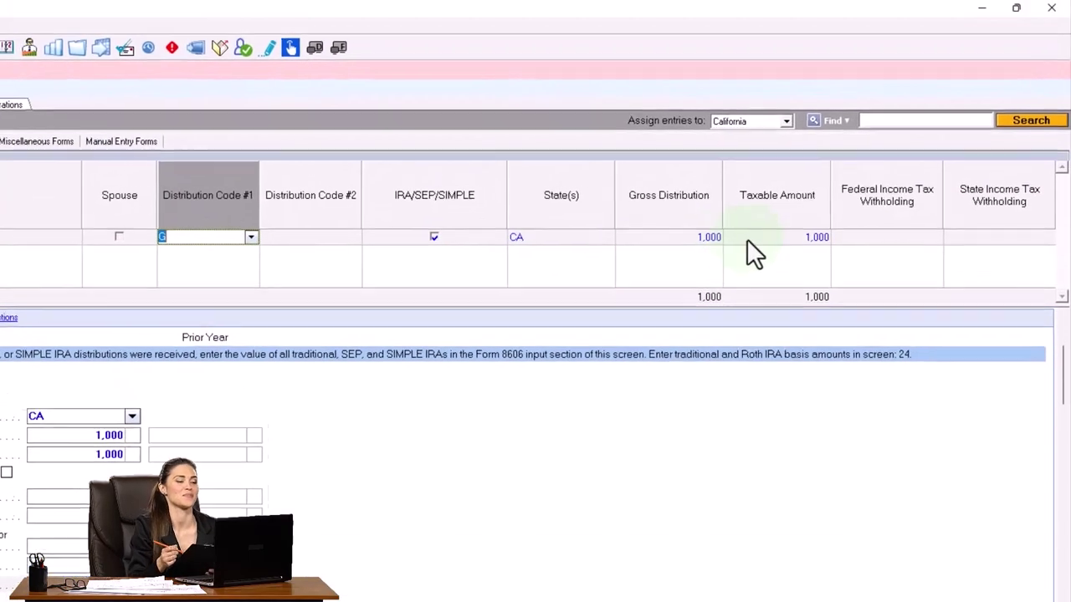
click(747, 238)
key(Delete)
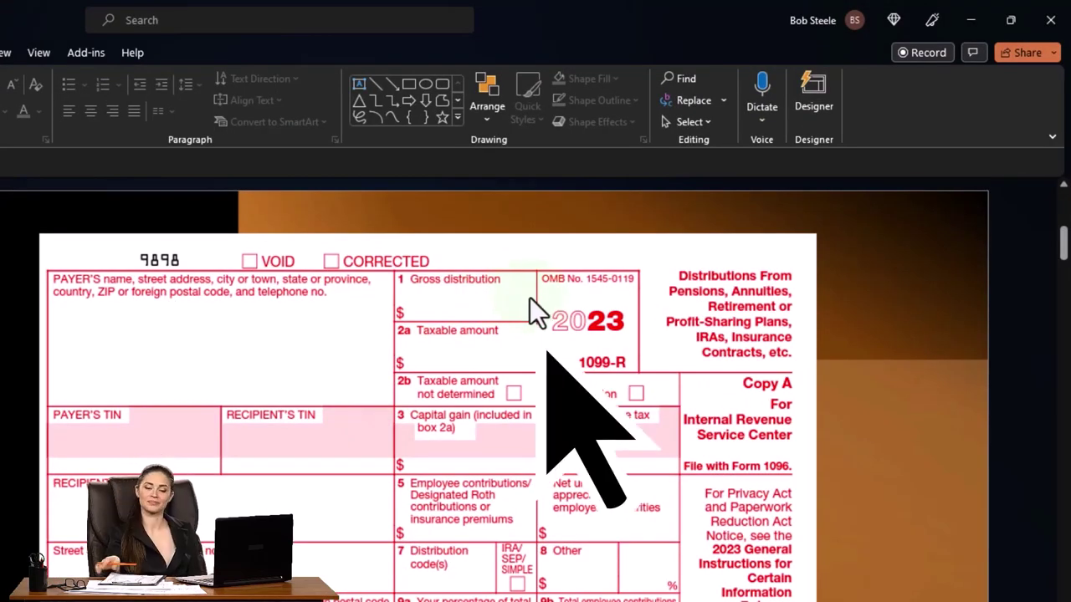
click(527, 360)
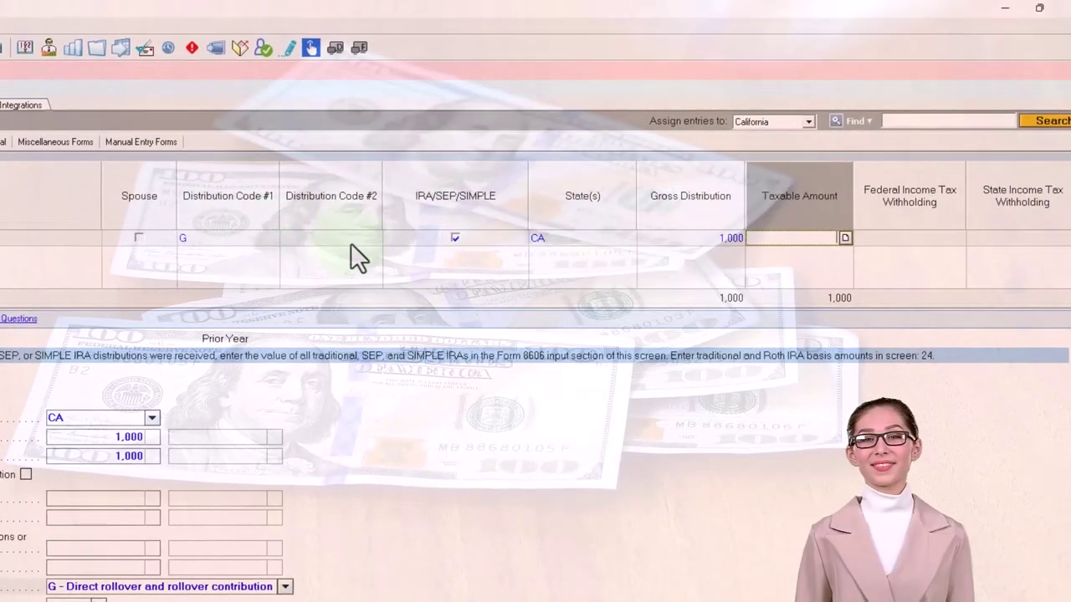
Commit the emptied box 2a taxable amount, leaving 1,000 gross under code G direct rollover.
click(351, 244)
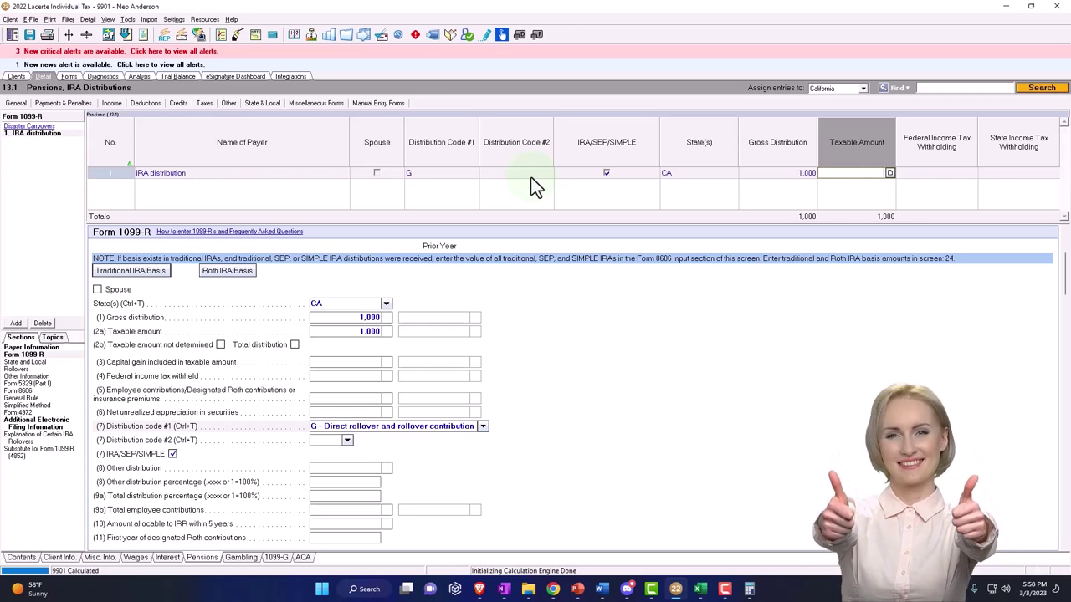
click(530, 176)
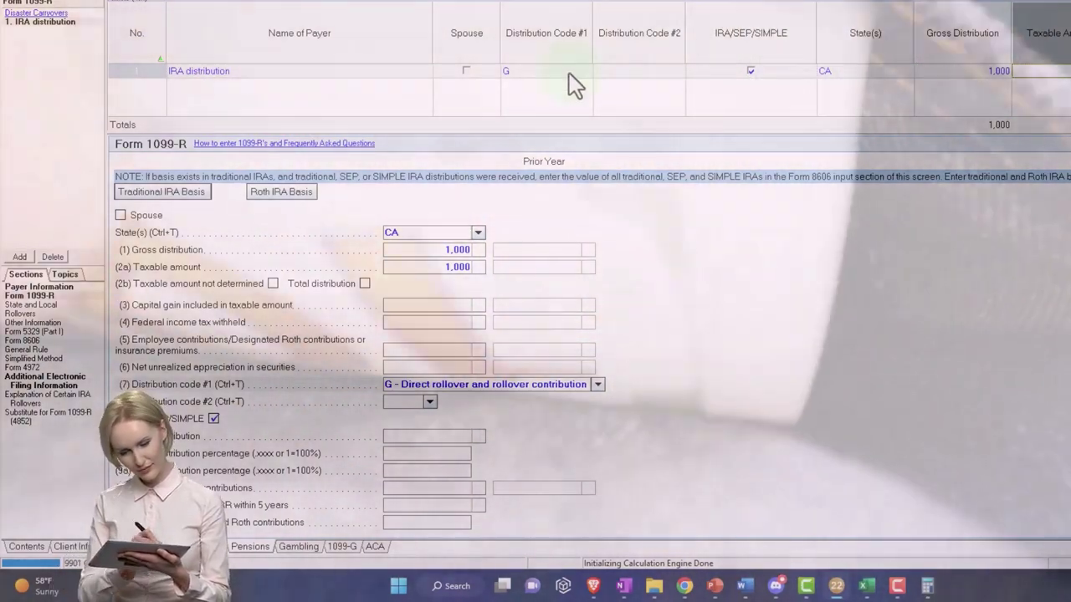
click(569, 72)
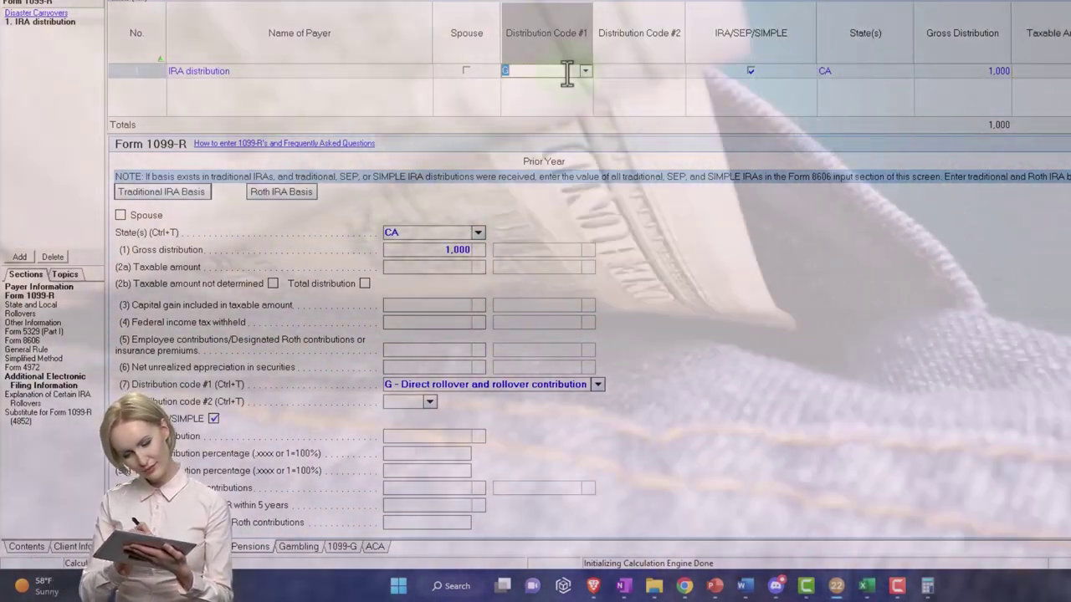
click(587, 71)
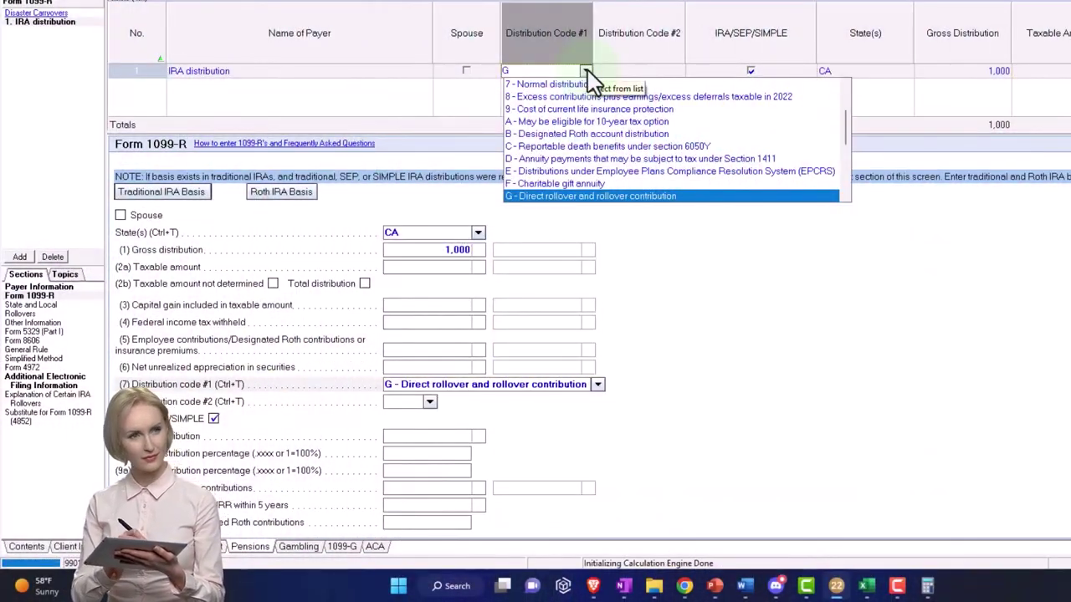
click(588, 72)
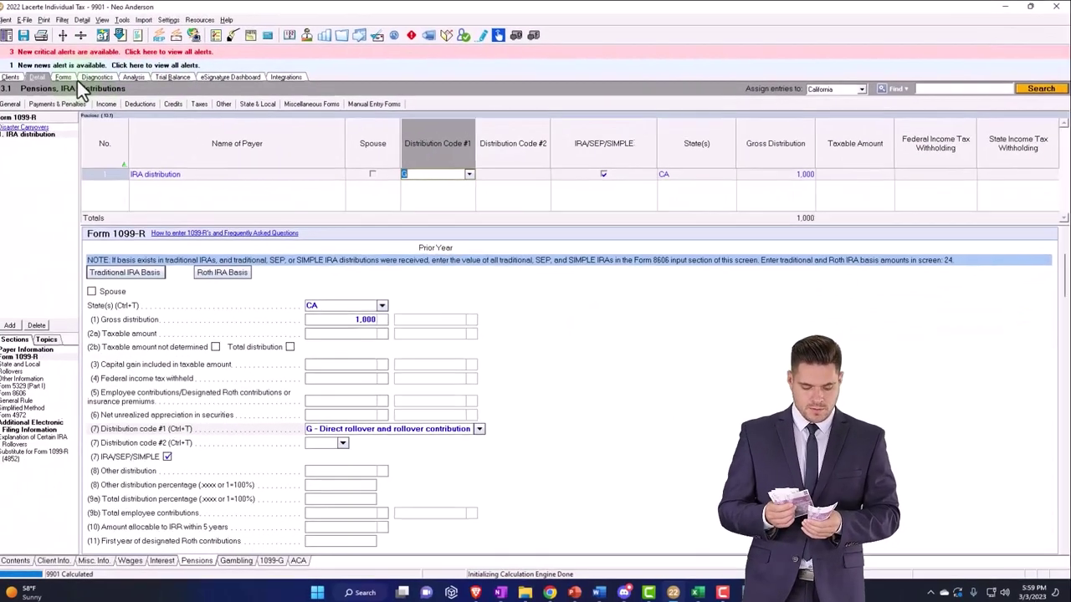
Switch Lacerte to the Forms view to load the return's Form 1040.
click(70, 76)
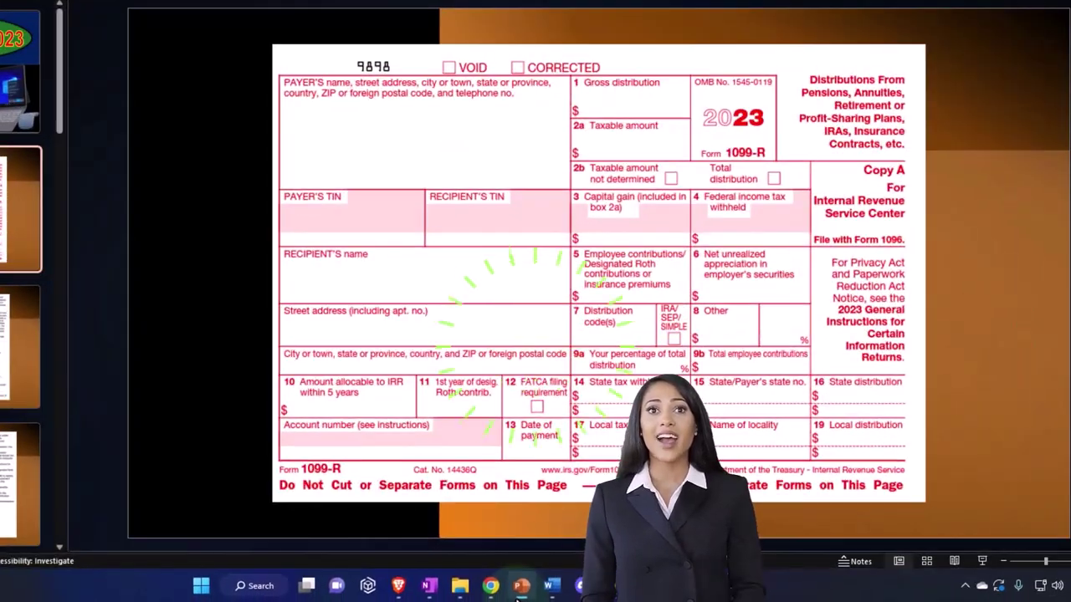
Bring Lacerte's Form 1040 forward, showing line 4a 1,000 Rollover and total income 100,000.
click(521, 585)
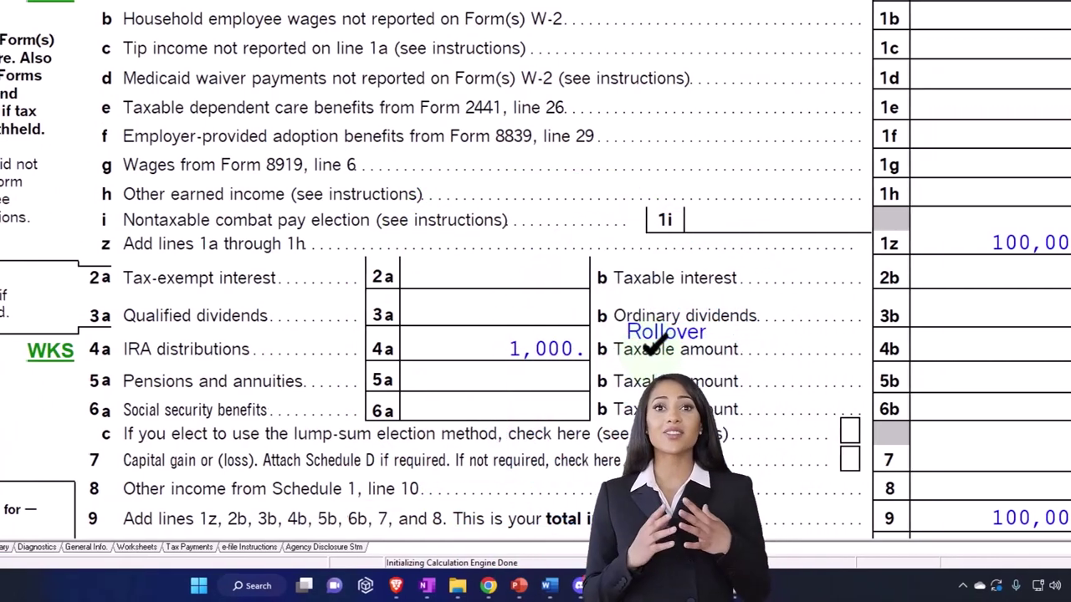
scroll(658, 348, up, 1)
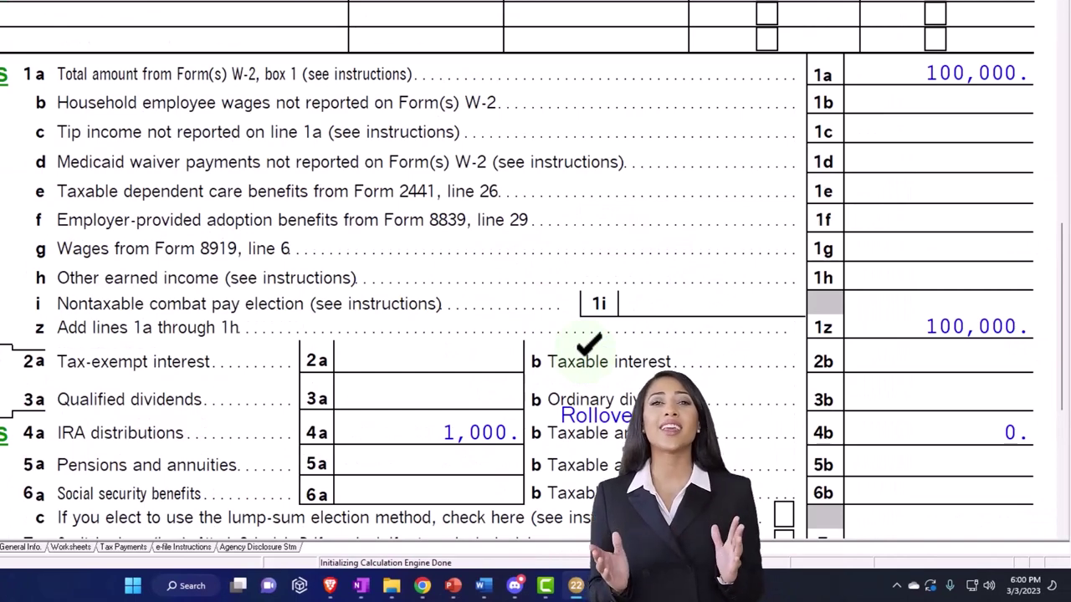
scroll(588, 351, up, 1)
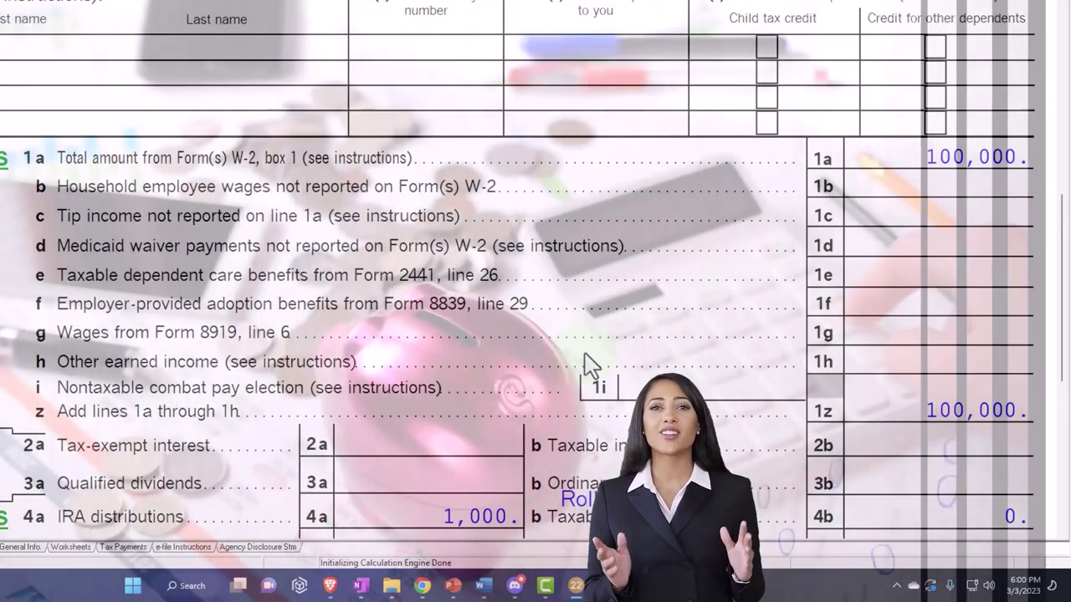
scroll(585, 365, down, 1)
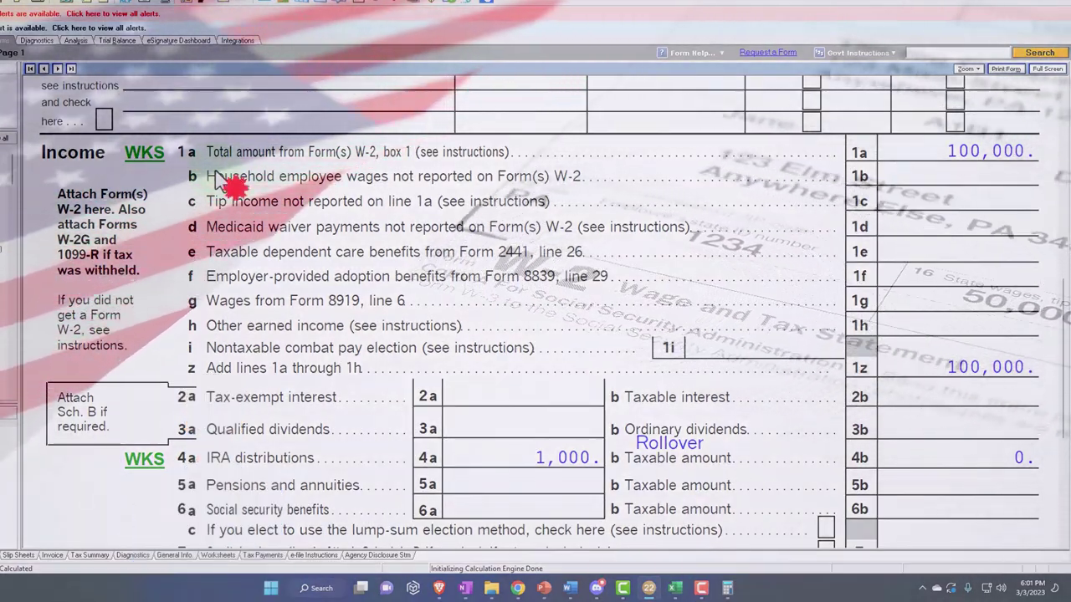
click(216, 177)
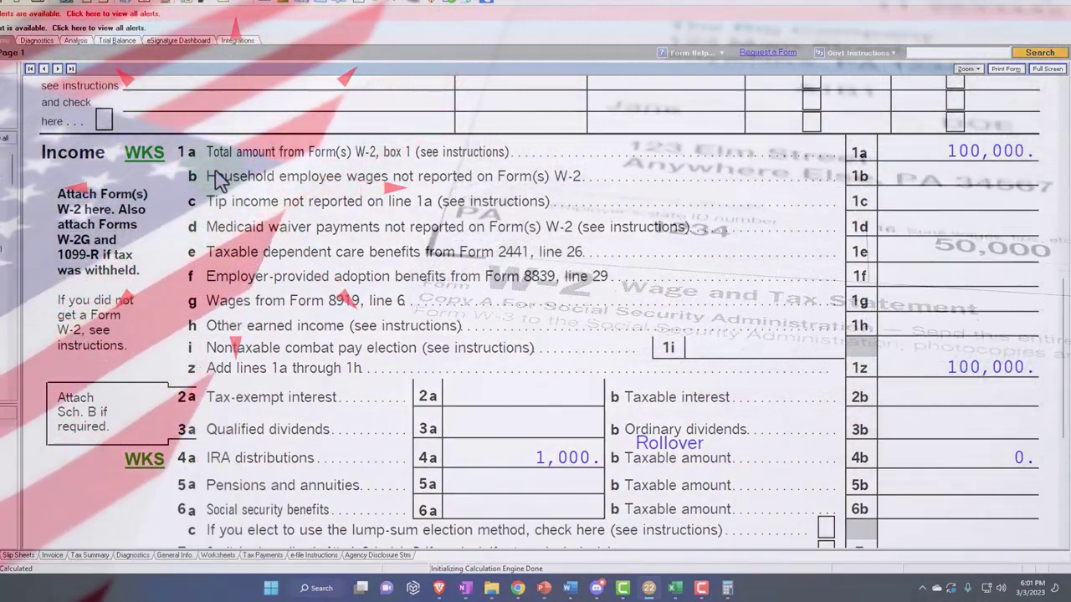